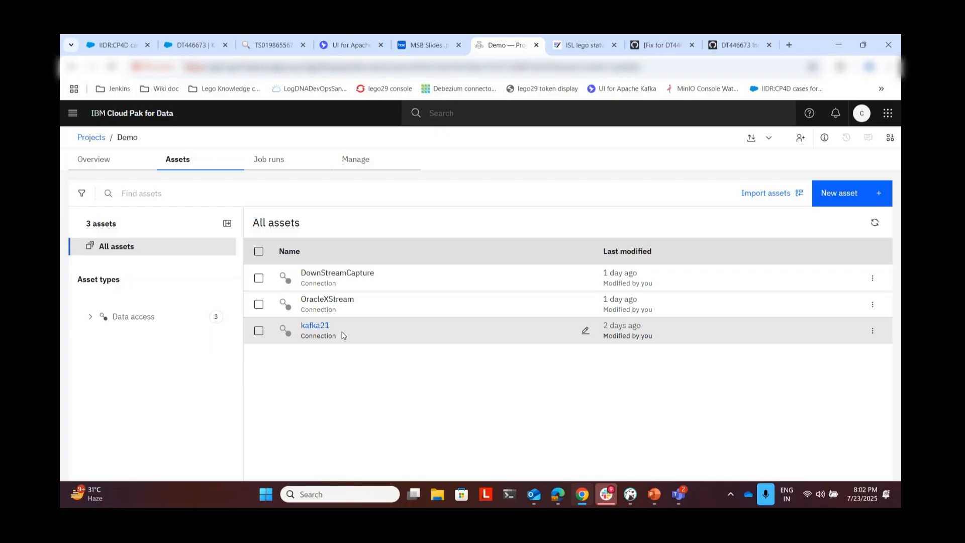
Switch to DBeaver and query the XStream outbound servers and DBA_CAPTURE on OracleDownStreamXSTRM, plus the capture status on OracleDownStreamDSM.
{"action": "left_click", "coordinate": [630, 496]}
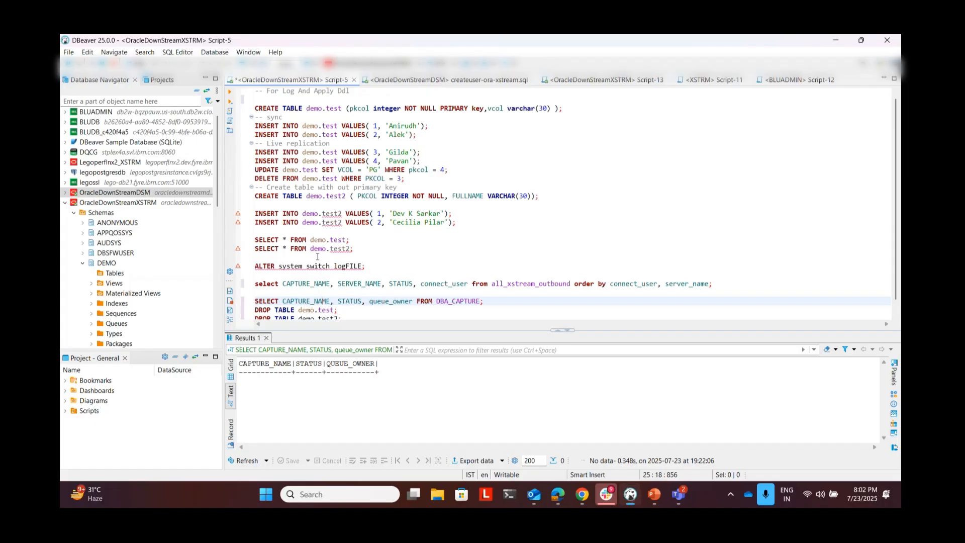
{"action": "left_click", "coordinate": [119, 202]}
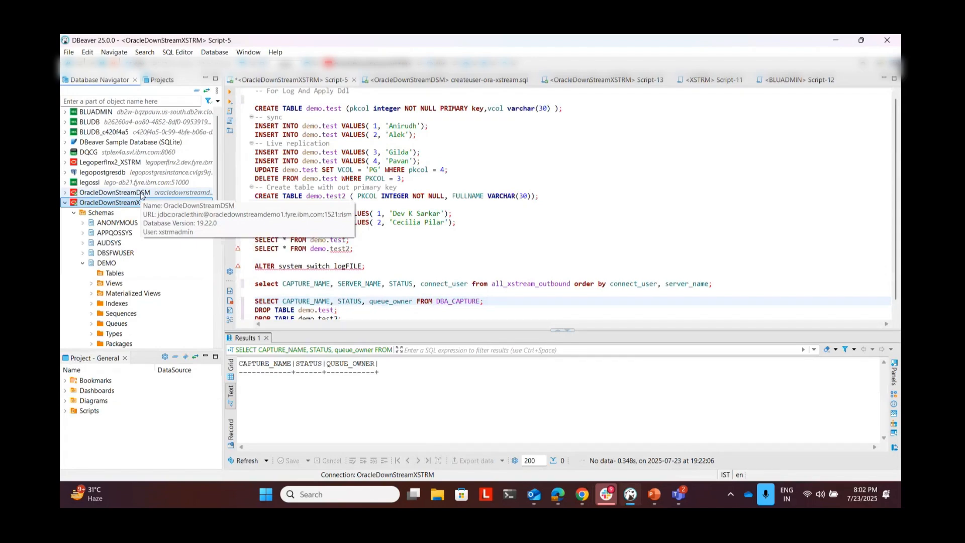
{"action": "left_click", "coordinate": [314, 284]}
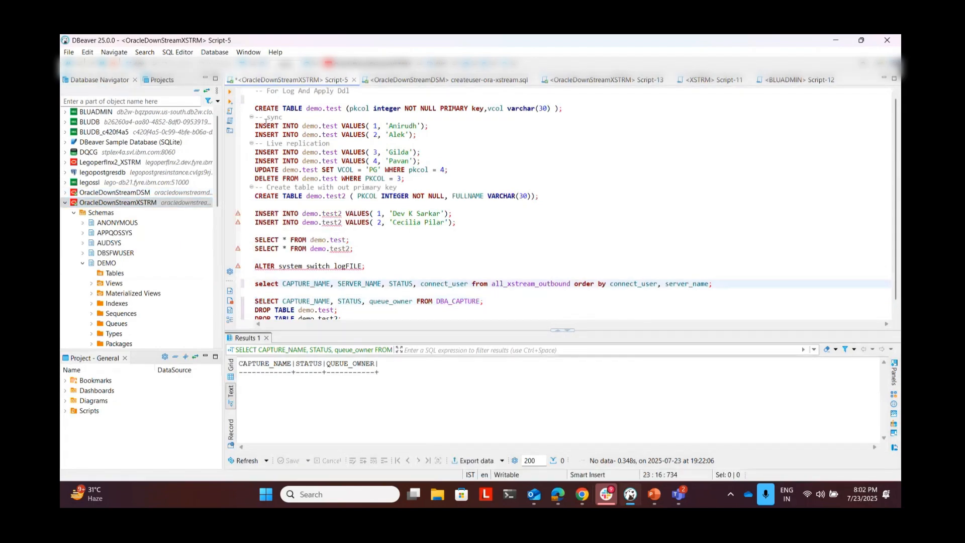
{"action": "left_click", "coordinate": [230, 92]}
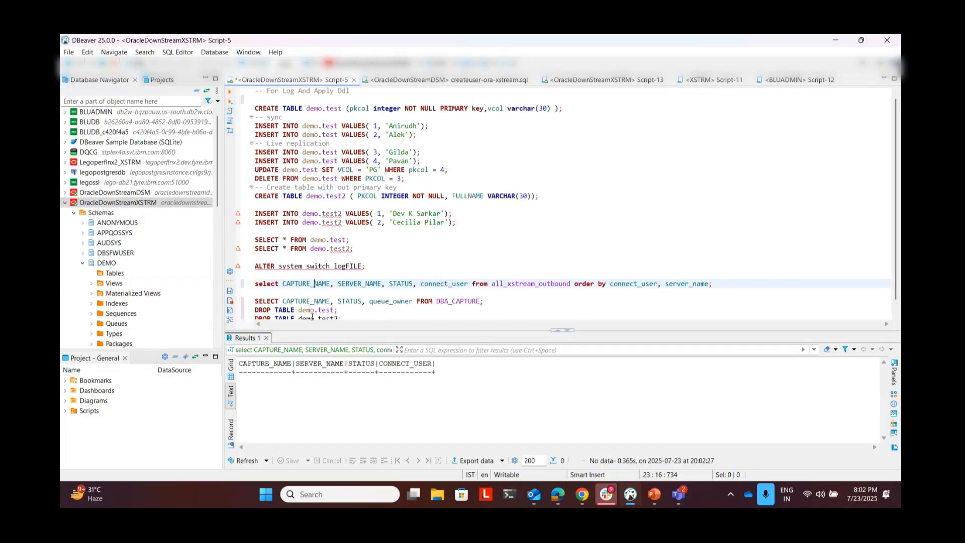
{"action": "left_click", "coordinate": [302, 300]}
{"action": "left_click", "coordinate": [230, 92]}
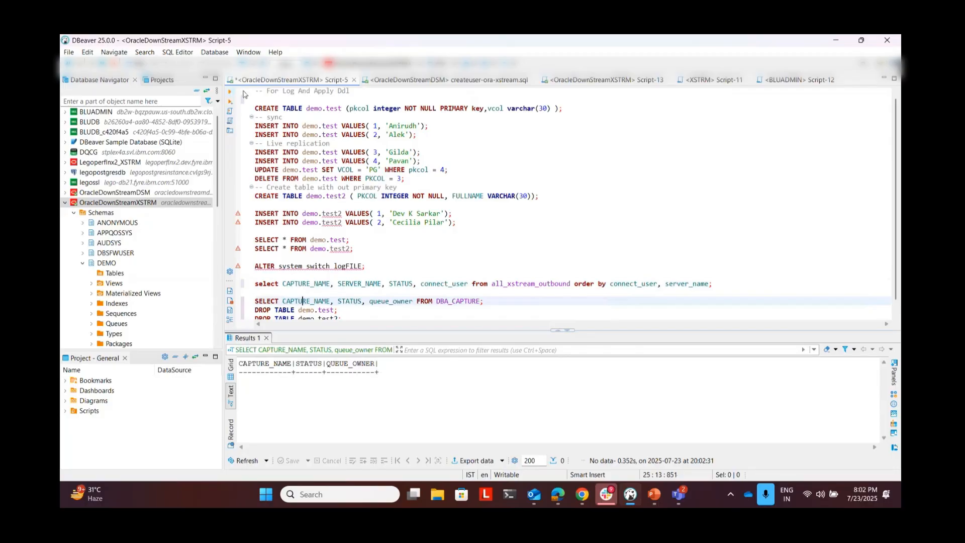
{"action": "left_click", "coordinate": [425, 79]}
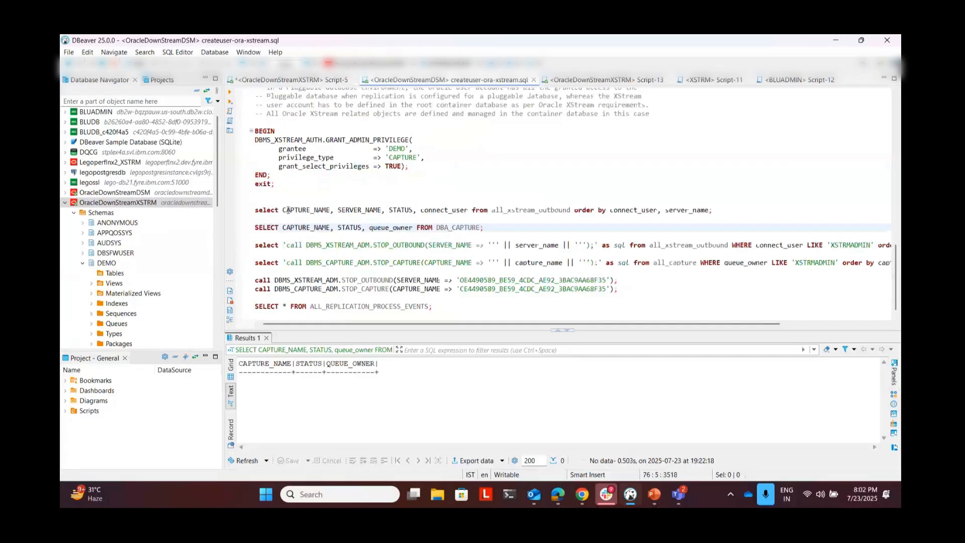
{"action": "left_click", "coordinate": [230, 93]}
In Script-5, run the statements that create the demo.test table and insert the two sync rows with keys 1 and 2.
{"action": "left_click", "coordinate": [292, 79]}
{"action": "left_click", "coordinate": [232, 94]}
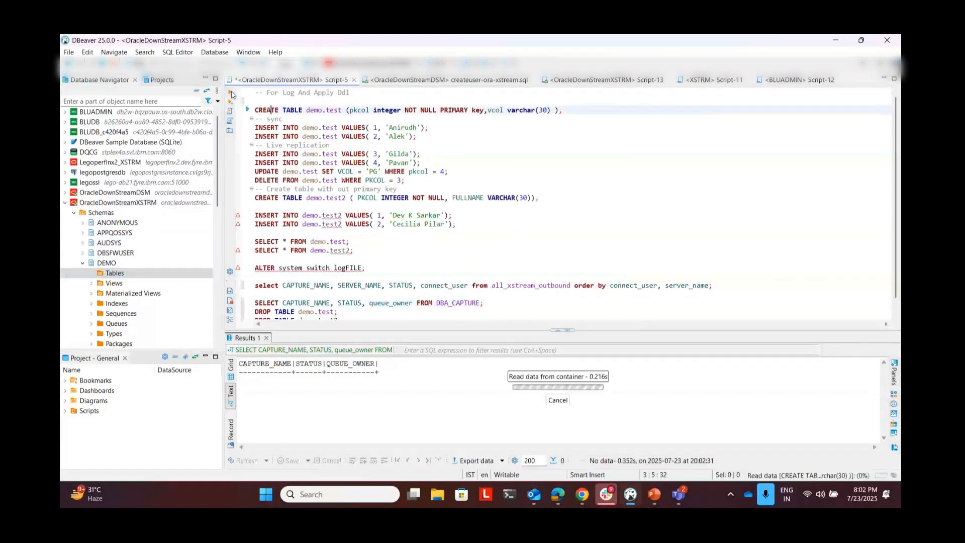
{"action": "left_click", "coordinate": [231, 94]}
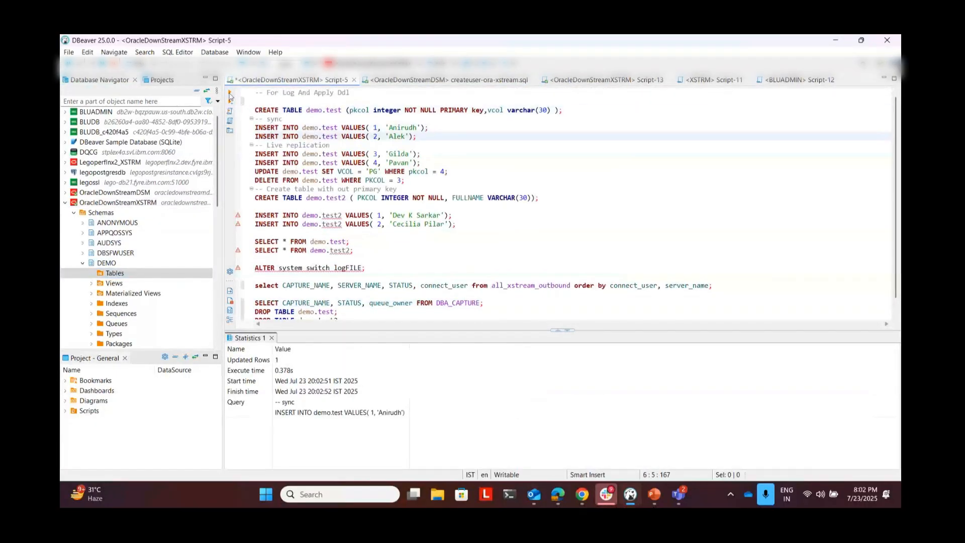
{"action": "left_click", "coordinate": [231, 95]}
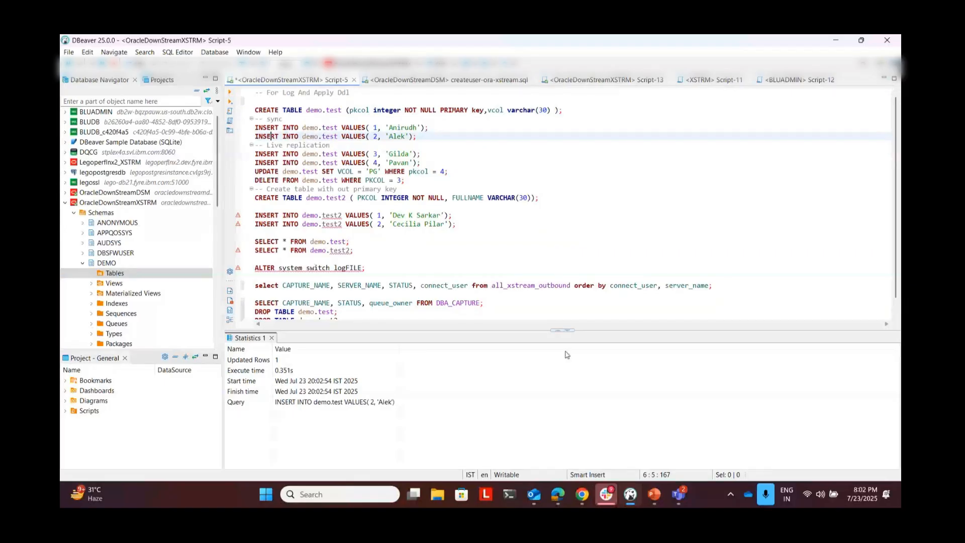
Switch to Cloud Pak for Data in the browser and start a new Replicate data asset in the Demo project.
{"action": "left_click", "coordinate": [582, 495]}
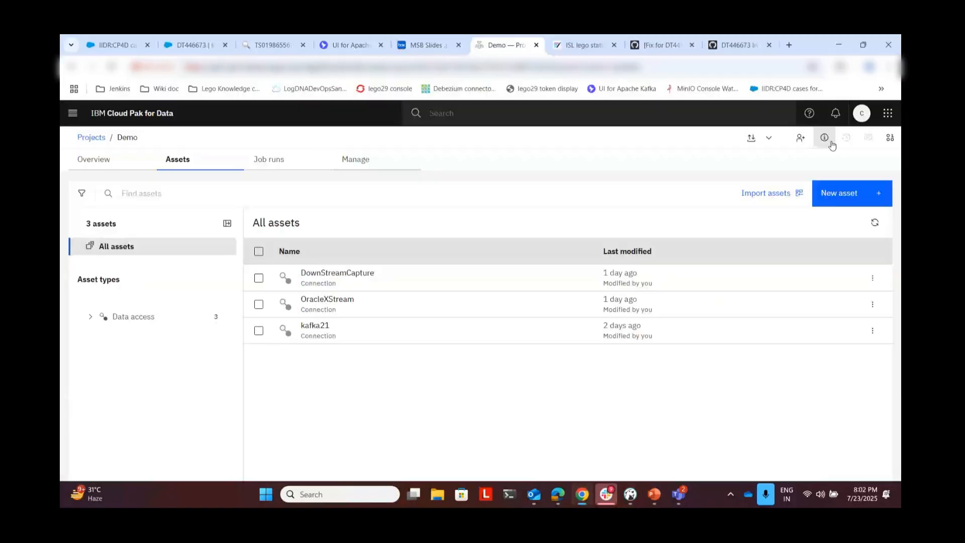
{"action": "left_click", "coordinate": [847, 199]}
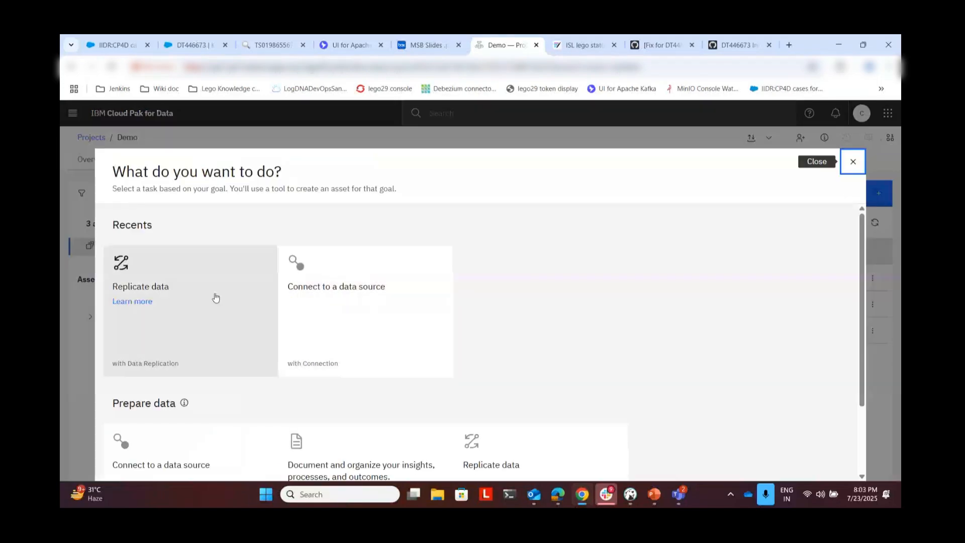
{"action": "left_click", "coordinate": [215, 297]}
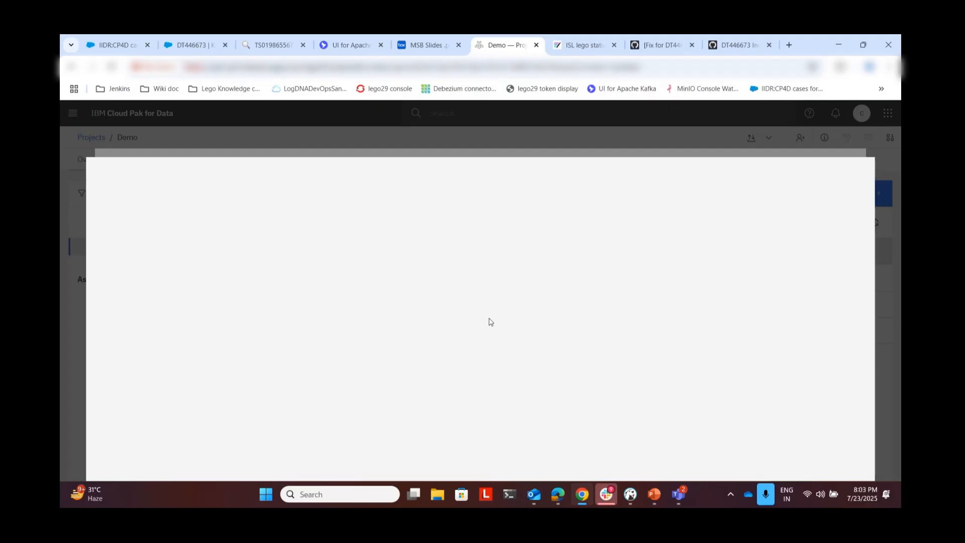
{"action": "left_click", "coordinate": [626, 501]}
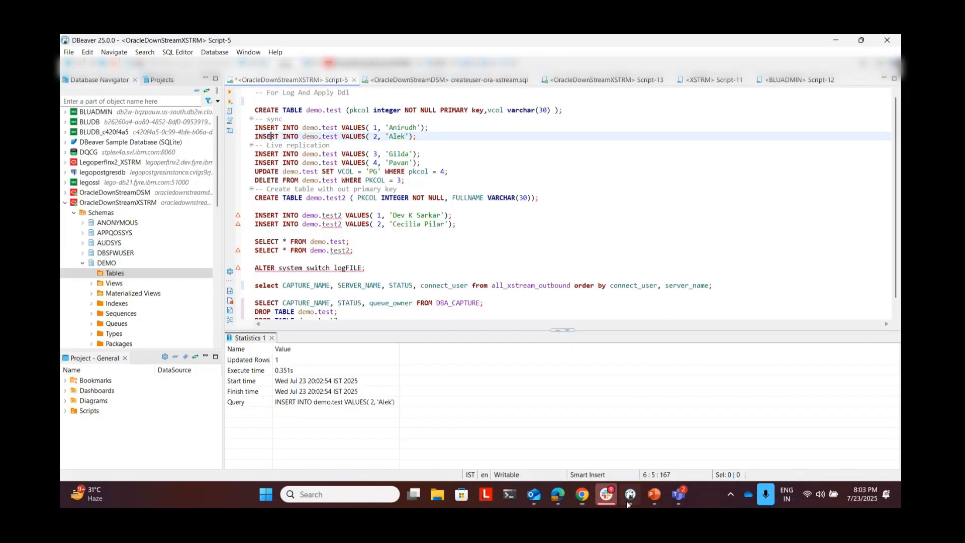
{"action": "left_click", "coordinate": [585, 496]}
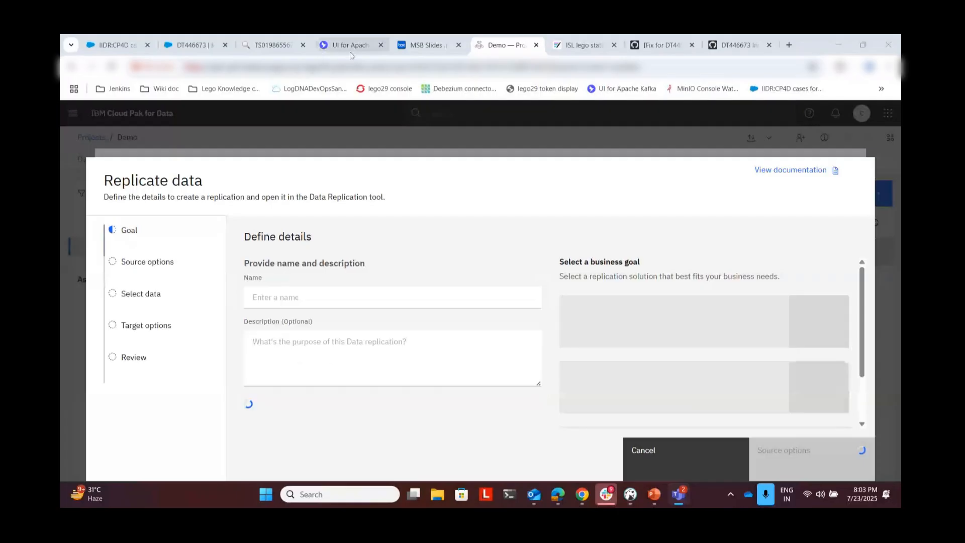
Check the messages of the demo topic in UI for Apache Kafka.
{"action": "left_click", "coordinate": [350, 52]}
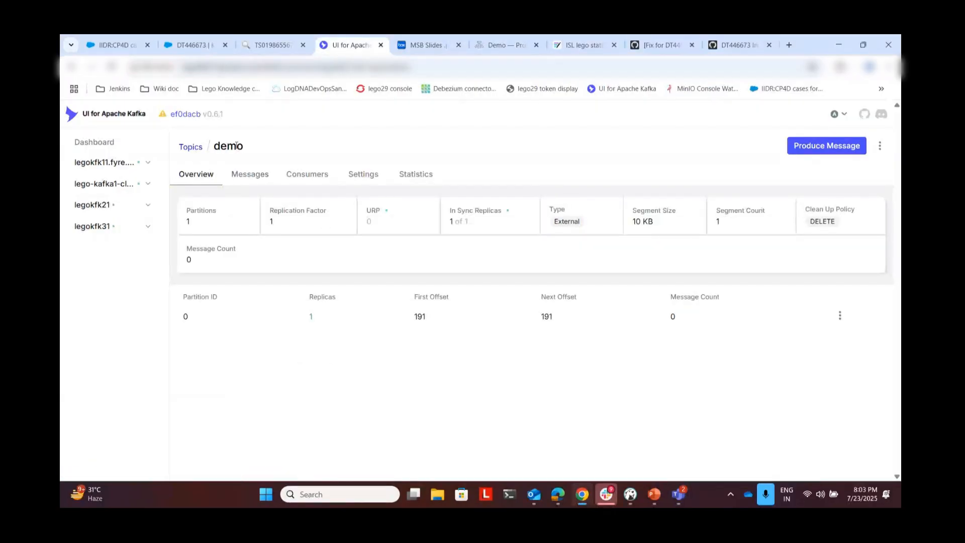
{"action": "left_click", "coordinate": [241, 180]}
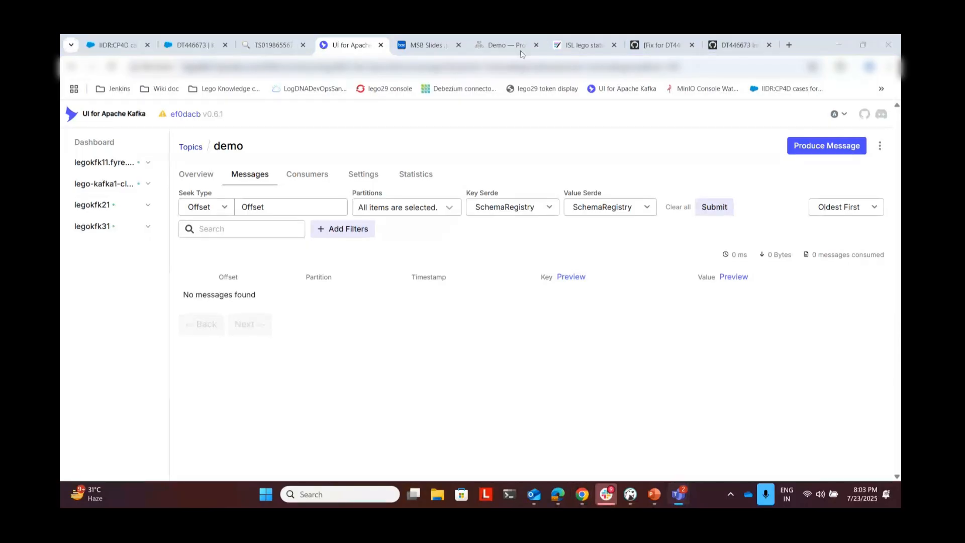
{"action": "left_click", "coordinate": [494, 135]}
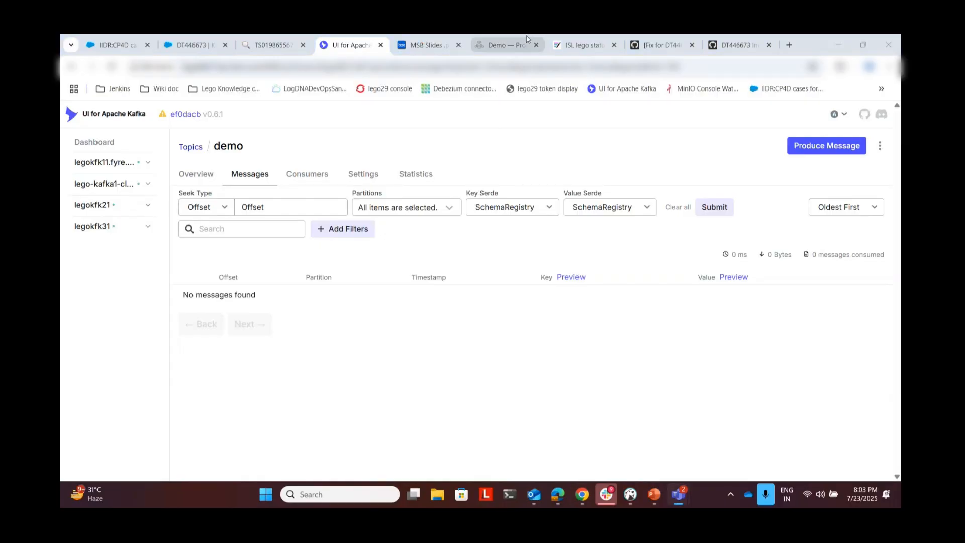
Return to the Demo project's replication setup and name the replication demo-oracle-kafka.
{"action": "left_click", "coordinate": [508, 45]}
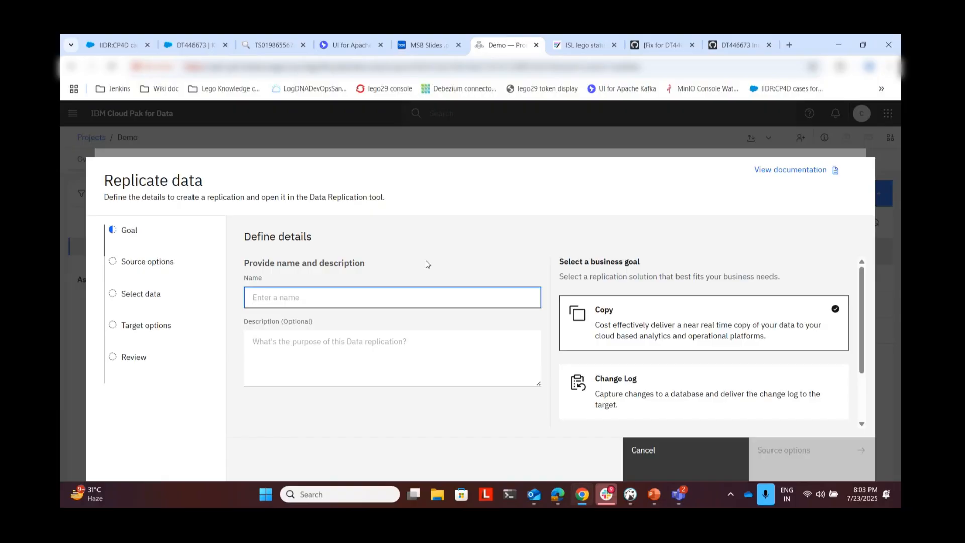
{"action": "left_click", "coordinate": [316, 296]}
{"action": "type", "text": "demo-"}
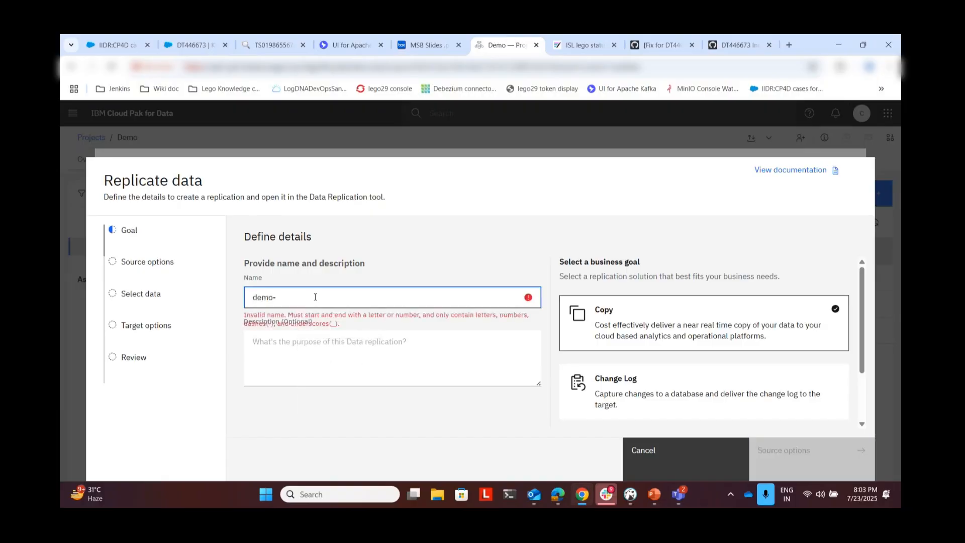
{"action": "type", "text": "oracle-kafka"}
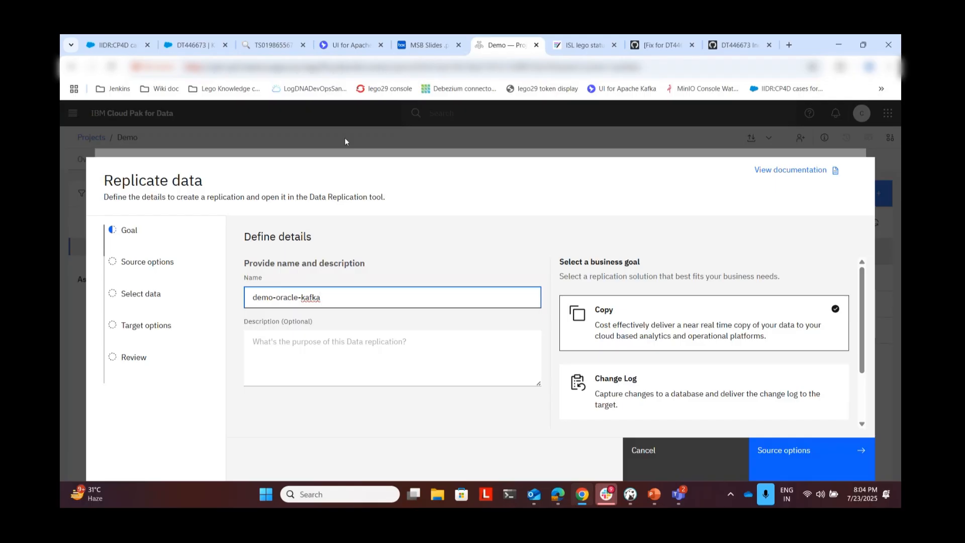
Review the business goals, choose Copy for the replication, and proceed to the source options.
{"action": "scroll", "coordinate": [665, 253], "scroll_direction": "down", "scroll_amount": 1}
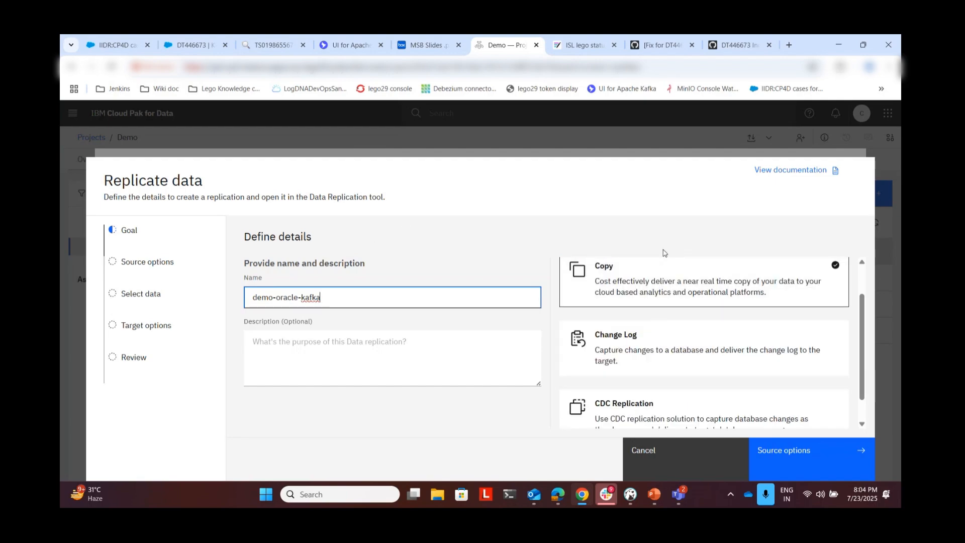
{"action": "scroll", "coordinate": [704, 302], "scroll_direction": "up", "scroll_amount": 1}
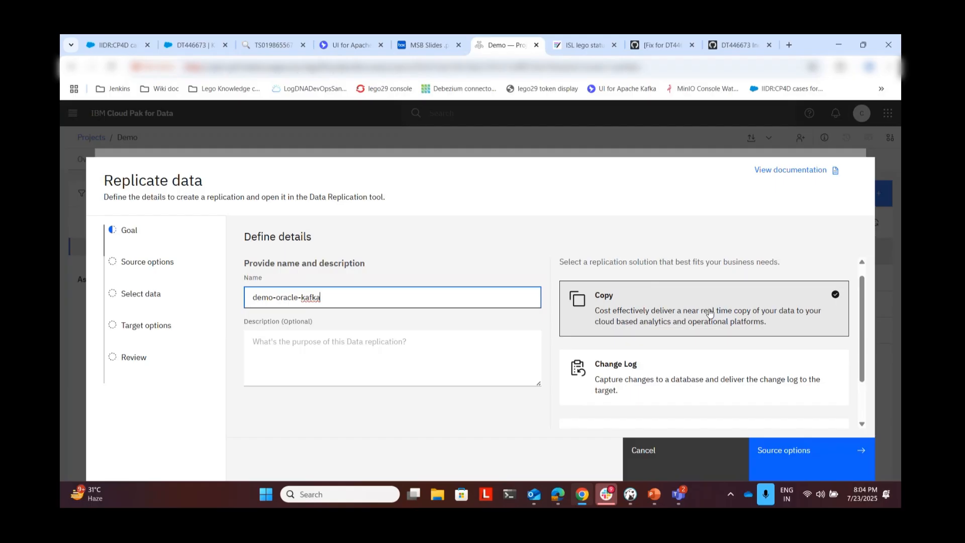
{"action": "scroll", "coordinate": [716, 309], "scroll_direction": "down", "scroll_amount": 1}
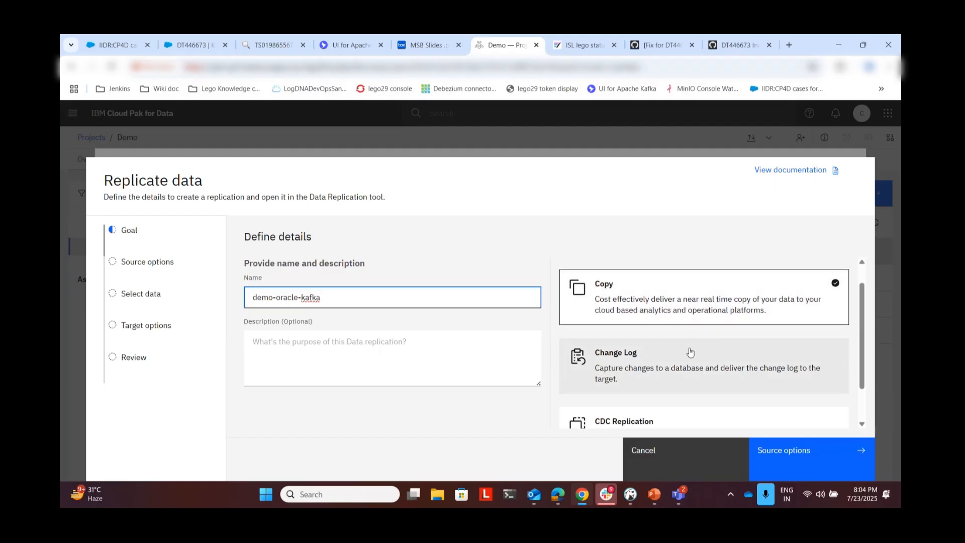
{"action": "scroll", "coordinate": [687, 356], "scroll_direction": "down", "scroll_amount": 1}
{"action": "scroll", "coordinate": [678, 351], "scroll_direction": "up", "scroll_amount": 1}
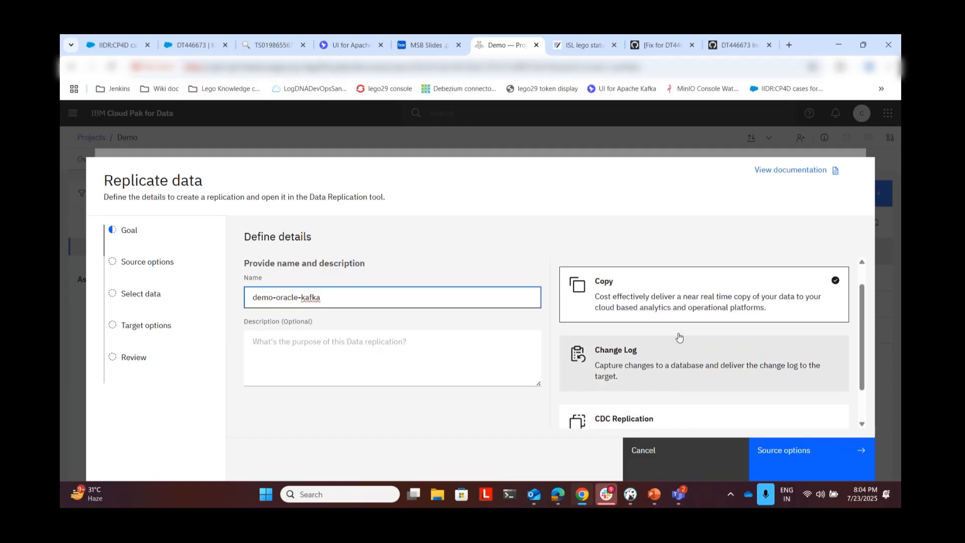
{"action": "left_click", "coordinate": [696, 306]}
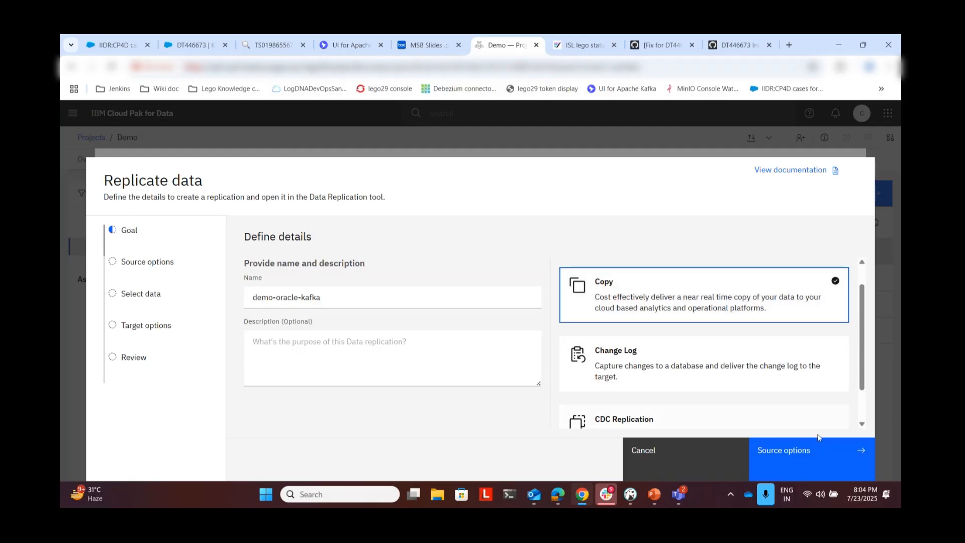
{"action": "left_click", "coordinate": [845, 450]}
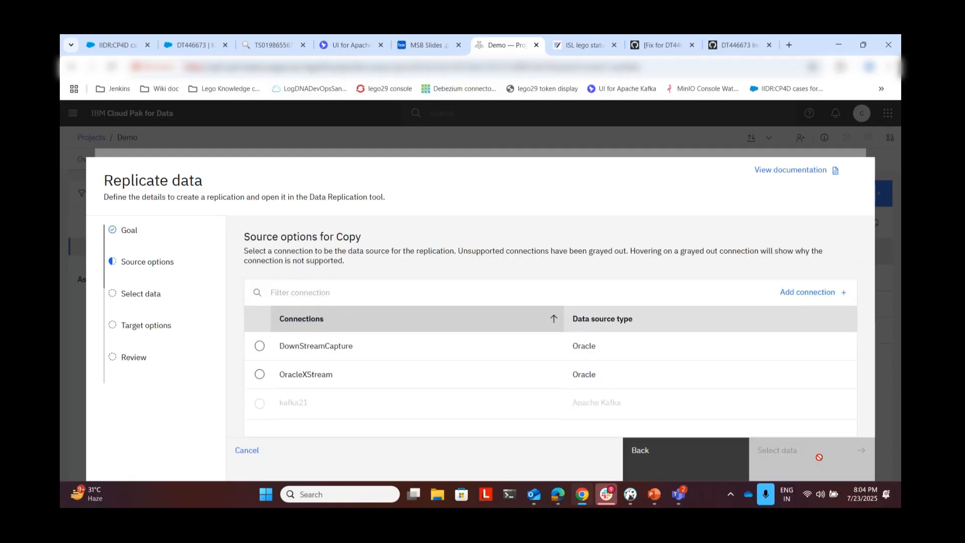
Set OracleXStream as the source with DownStreamCapture as separate XStream connection and real-time downstream capture enabled, then proceed to data selection.
{"action": "left_click", "coordinate": [260, 374]}
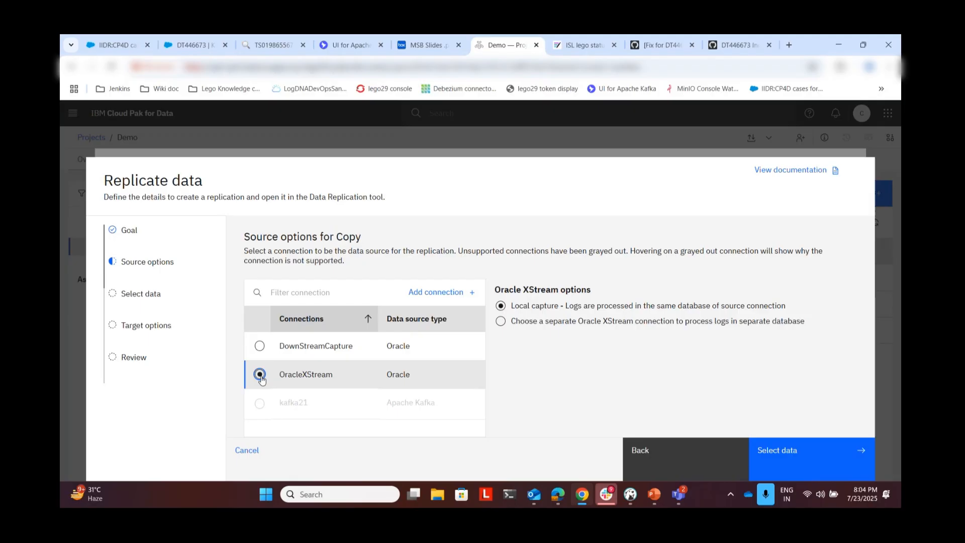
{"action": "left_click", "coordinate": [500, 321]}
{"action": "left_click", "coordinate": [648, 363]}
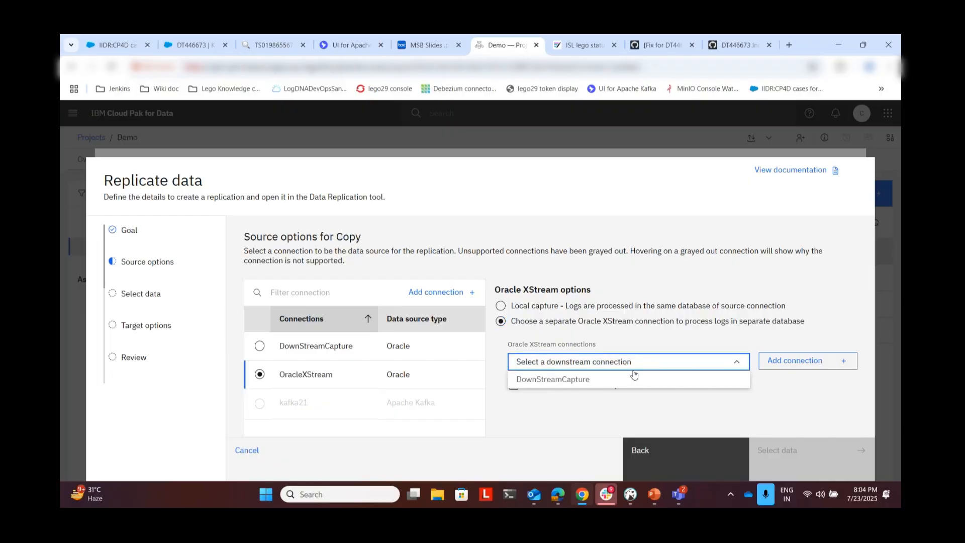
{"action": "left_click", "coordinate": [591, 381]}
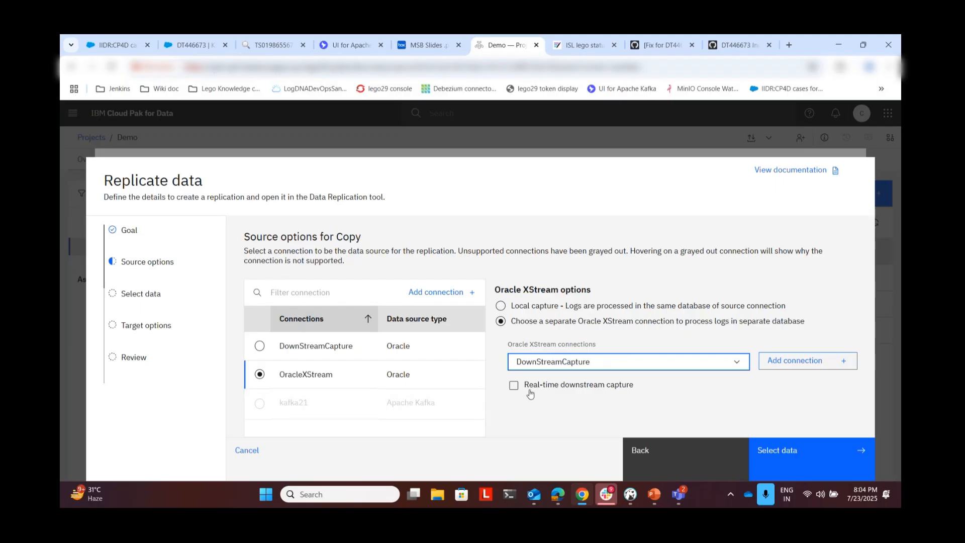
{"action": "left_click", "coordinate": [514, 386]}
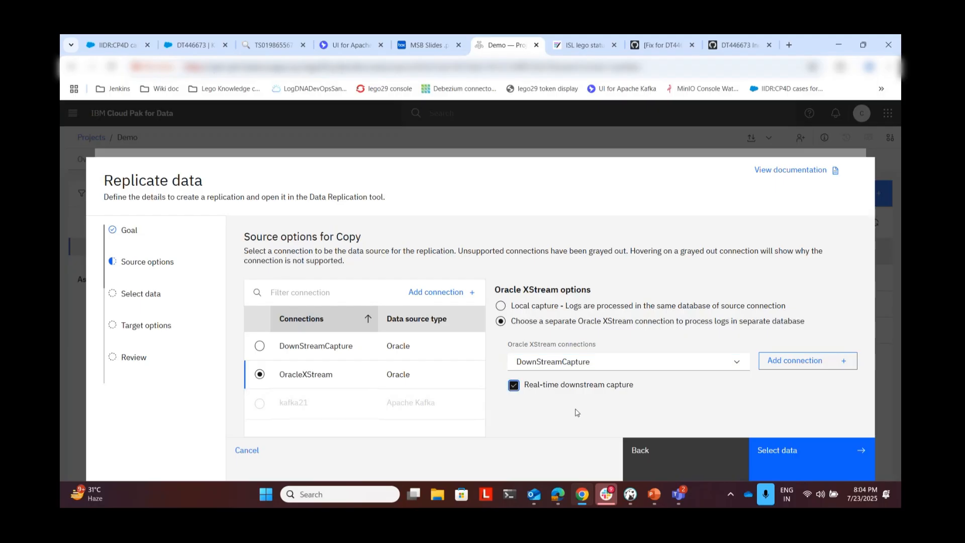
{"action": "left_click", "coordinate": [789, 461]}
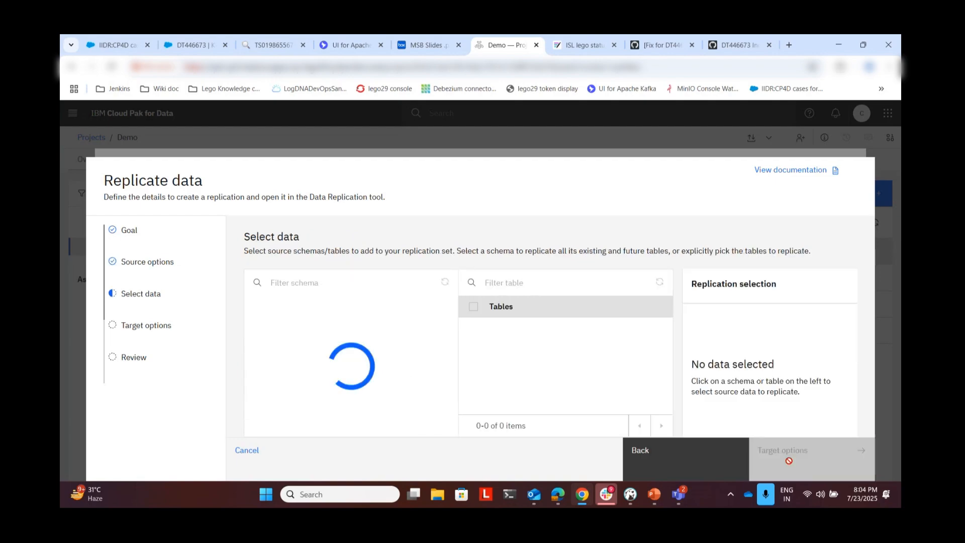
Filter the schemas by "dem", select the whole DEMO schema for replication, and proceed to the target options.
{"action": "left_click", "coordinate": [335, 288]}
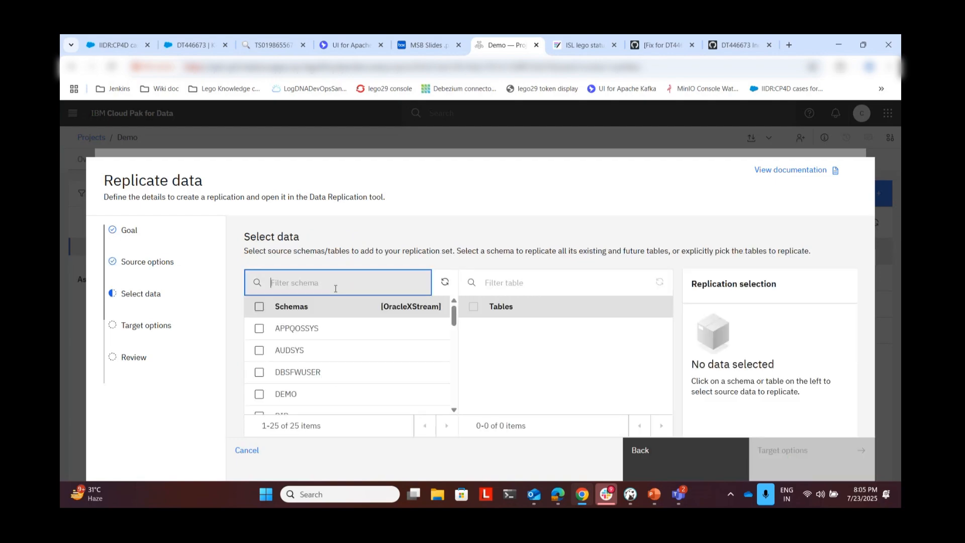
{"action": "type", "text": "dem"}
{"action": "left_click", "coordinate": [259, 328]}
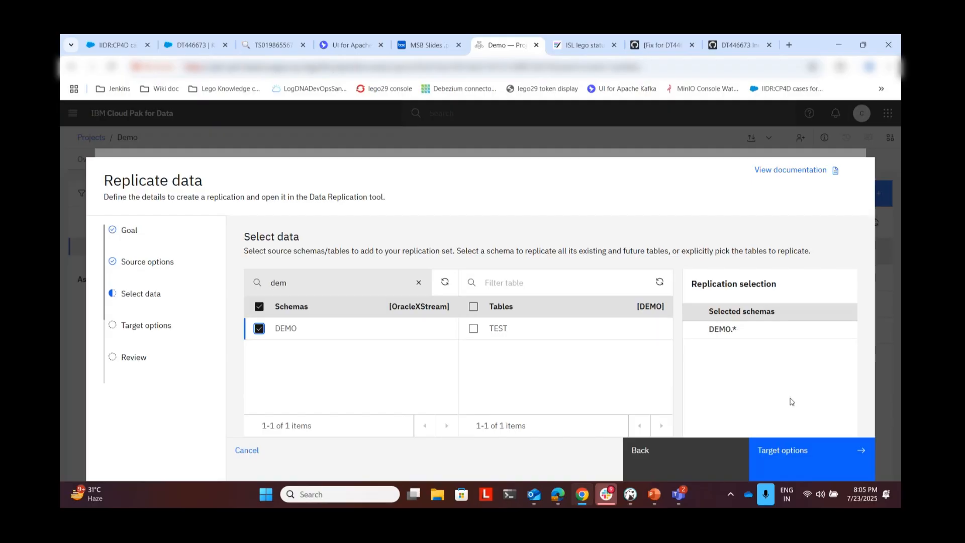
{"action": "left_click", "coordinate": [808, 455]}
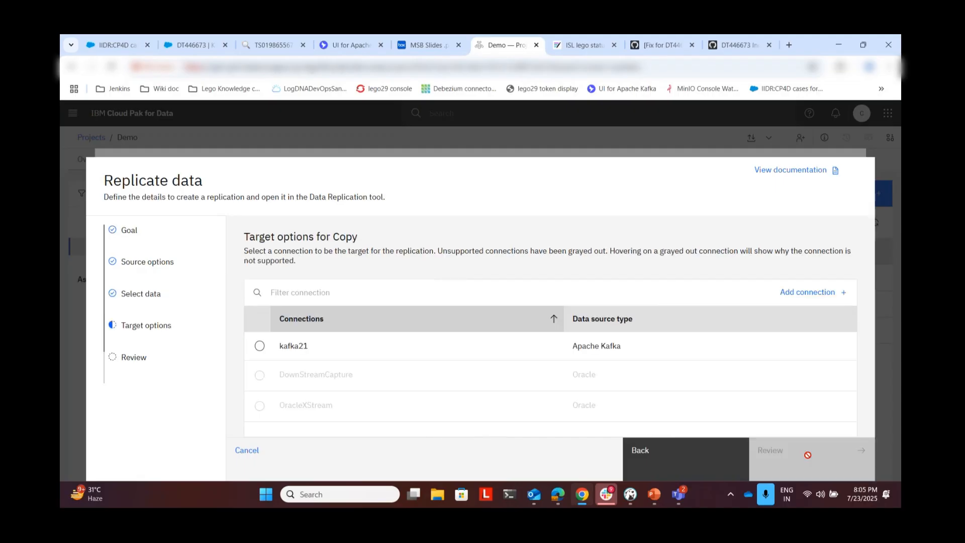
Choose kafka21 as the target connection and set its default topic to demo.
{"action": "left_click", "coordinate": [260, 348]}
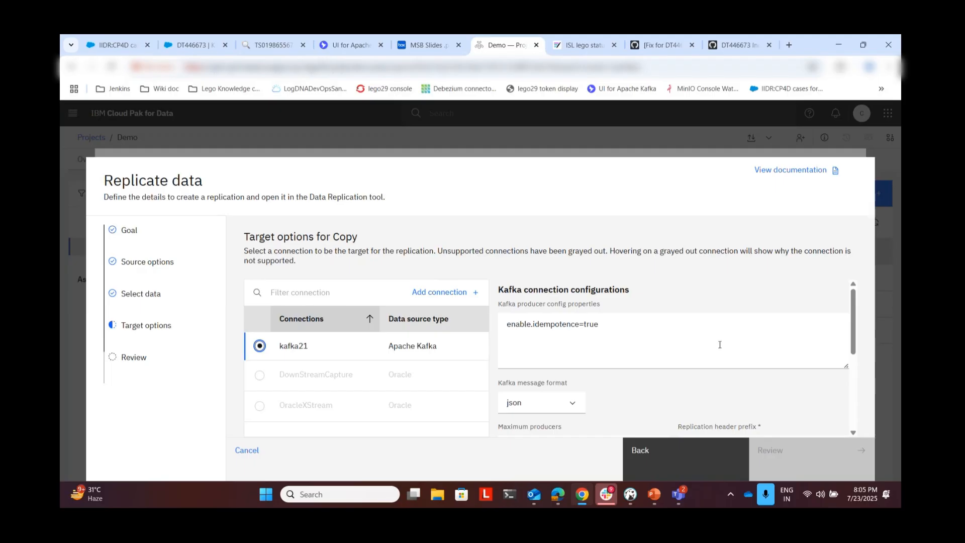
{"action": "scroll", "coordinate": [720, 344], "scroll_direction": "down", "scroll_amount": 1}
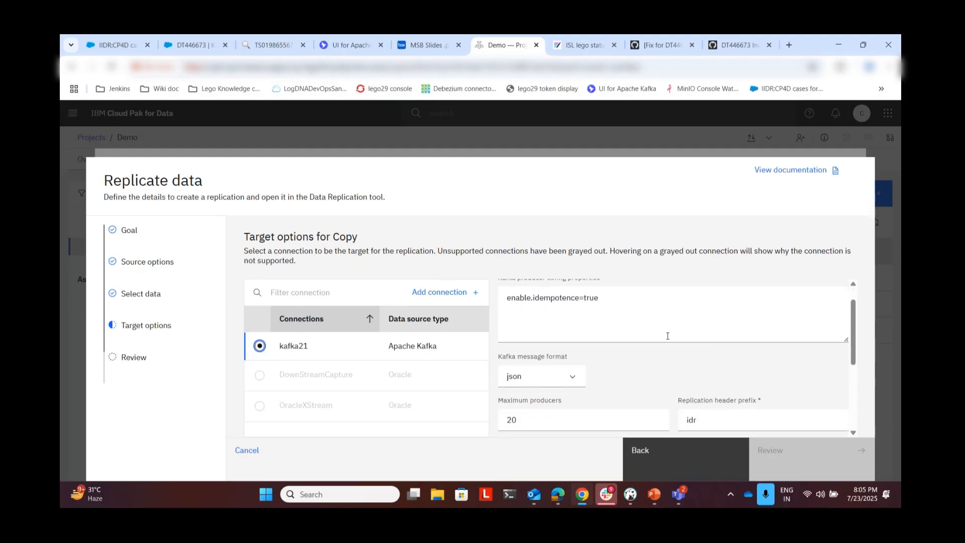
{"action": "scroll", "coordinate": [667, 335], "scroll_direction": "down", "scroll_amount": 2}
{"action": "scroll", "coordinate": [611, 339], "scroll_direction": "down", "scroll_amount": 1}
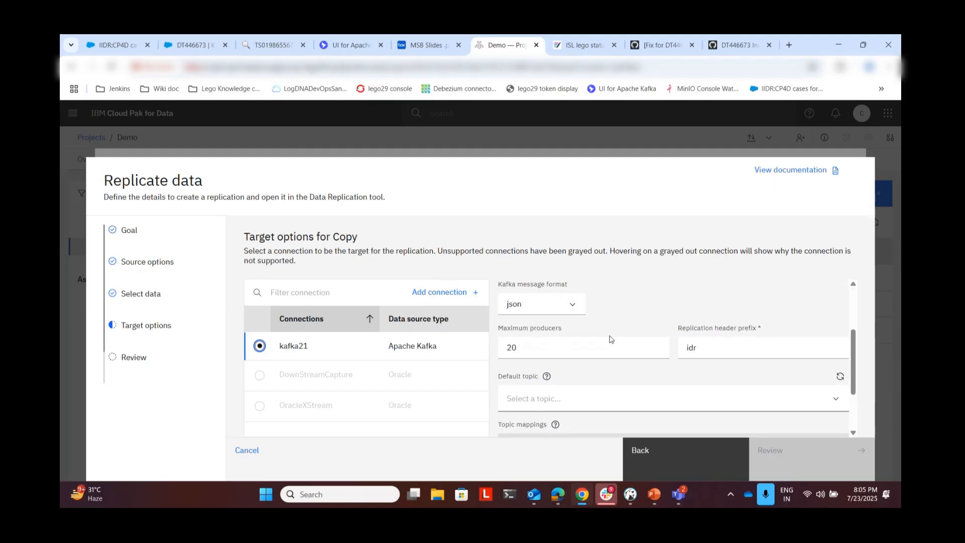
{"action": "scroll", "coordinate": [675, 324], "scroll_direction": "down", "scroll_amount": 2}
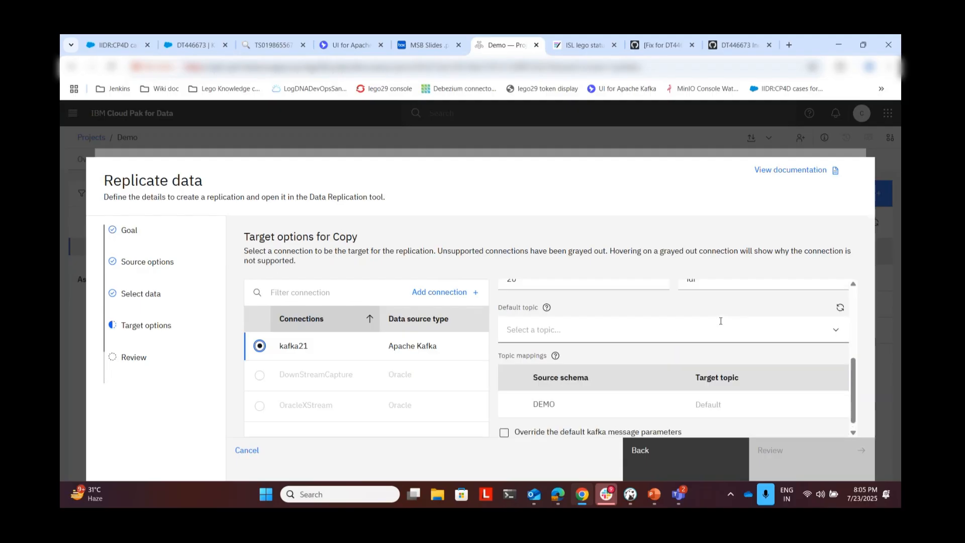
{"action": "left_click", "coordinate": [583, 335]}
{"action": "type", "text": "demo"}
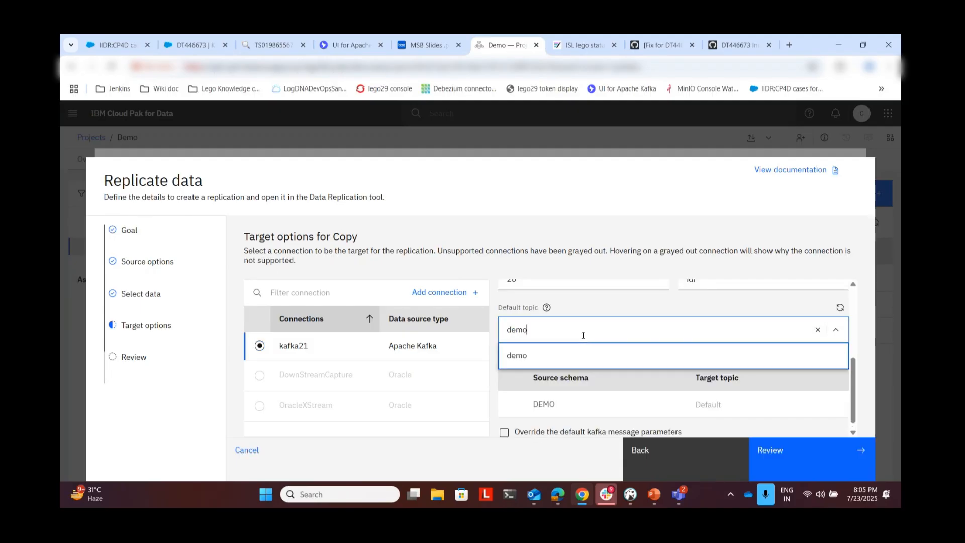
{"action": "left_click", "coordinate": [573, 363]}
Map the DEMO source schema to the demo target topic.
{"action": "left_click", "coordinate": [719, 410]}
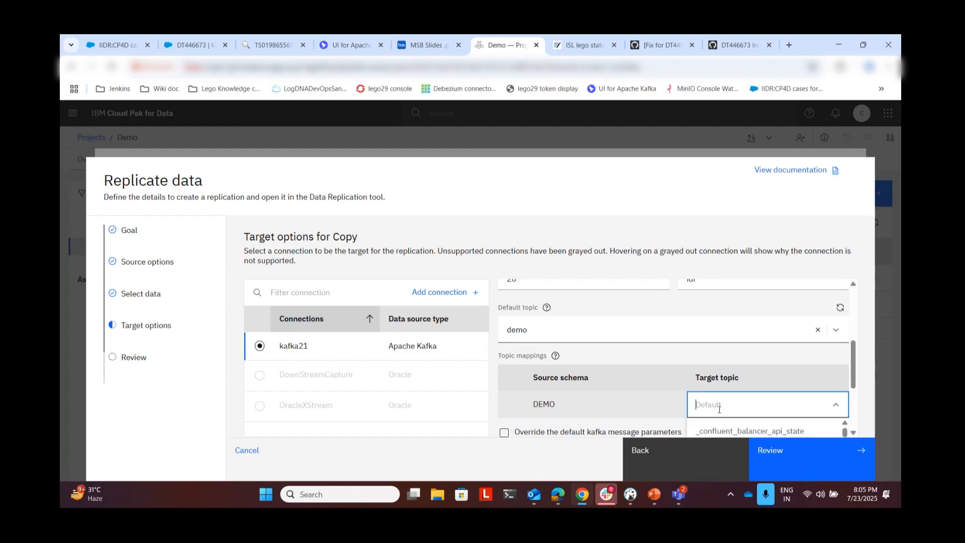
{"action": "type", "text": "demo"}
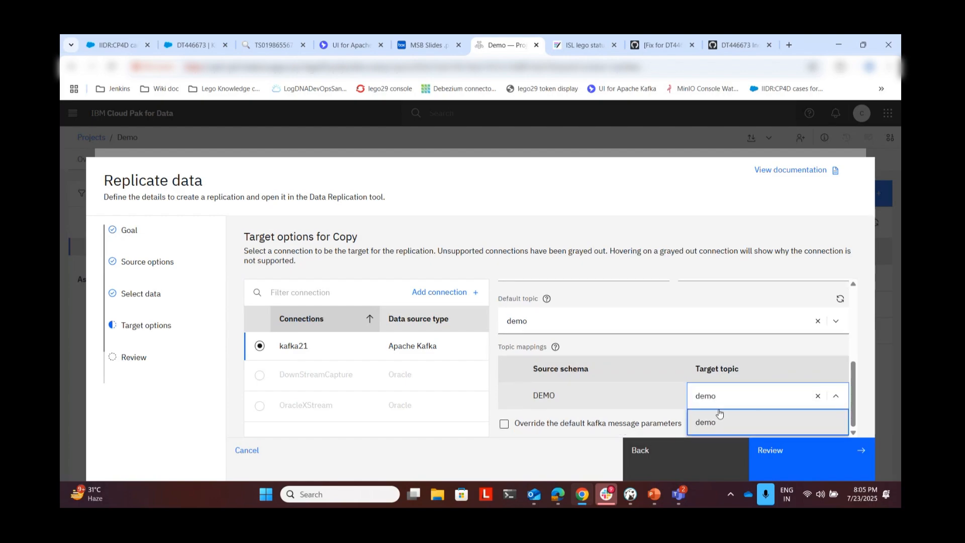
{"action": "left_click", "coordinate": [719, 414]}
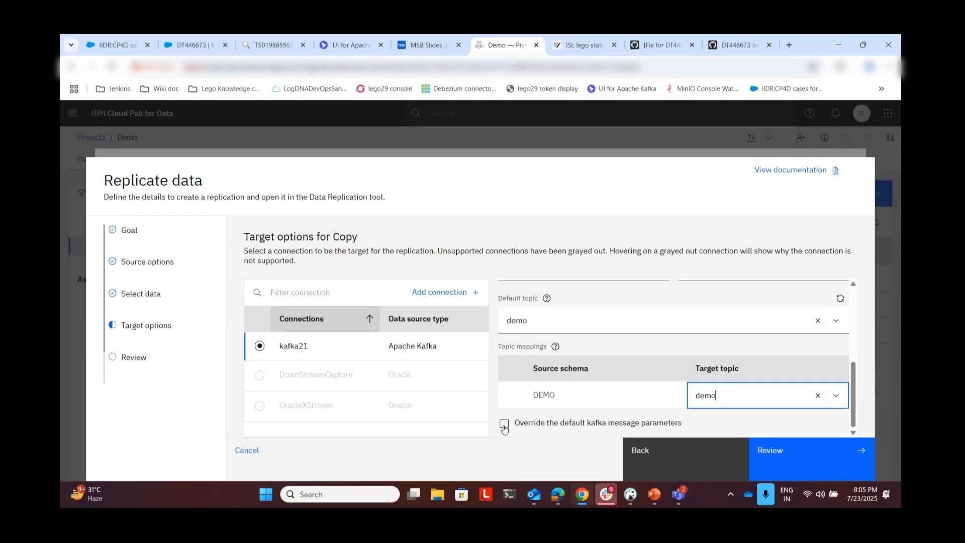
Enable overriding the default Kafka message parameters, keeping the preset header, key and partition expressions, and create the replication from the review summary.
{"action": "left_click", "coordinate": [504, 424]}
{"action": "scroll", "coordinate": [504, 428], "scroll_direction": "down", "scroll_amount": 4}
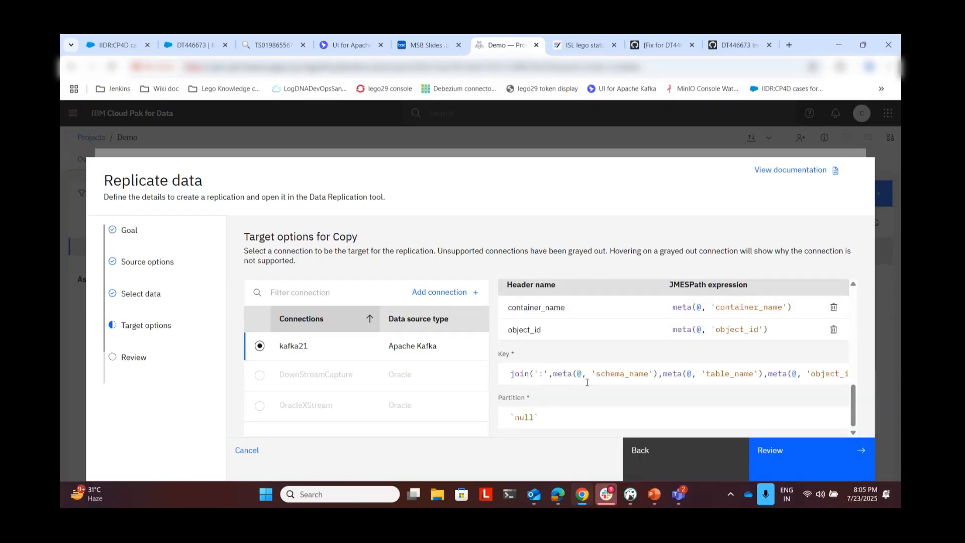
{"action": "scroll", "coordinate": [587, 382], "scroll_direction": "up", "scroll_amount": 1}
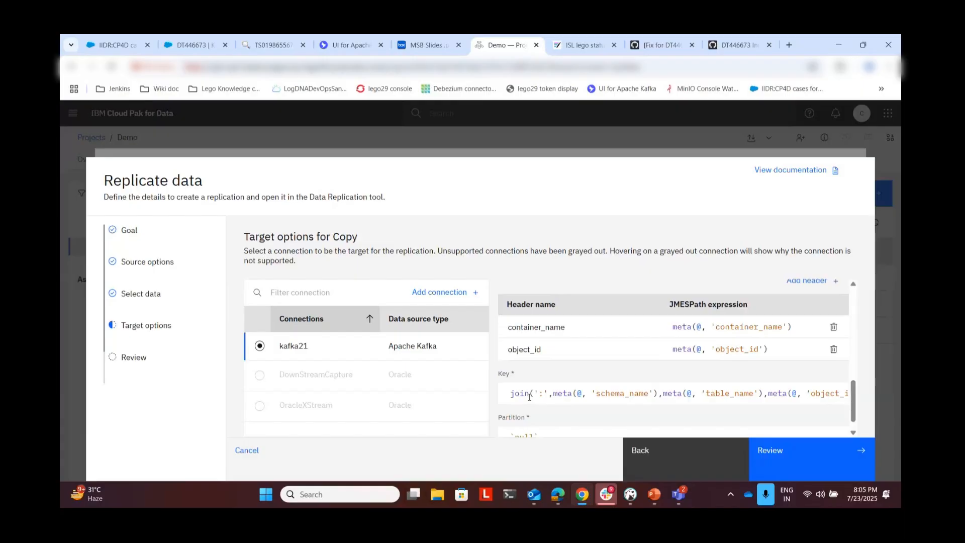
{"action": "scroll", "coordinate": [529, 396], "scroll_direction": "down", "scroll_amount": 1}
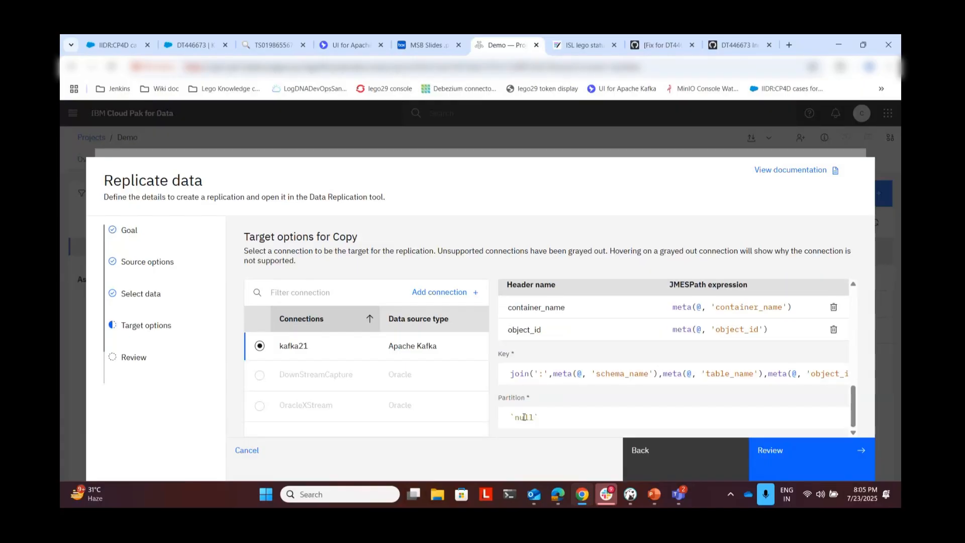
{"action": "left_click", "coordinate": [793, 463]}
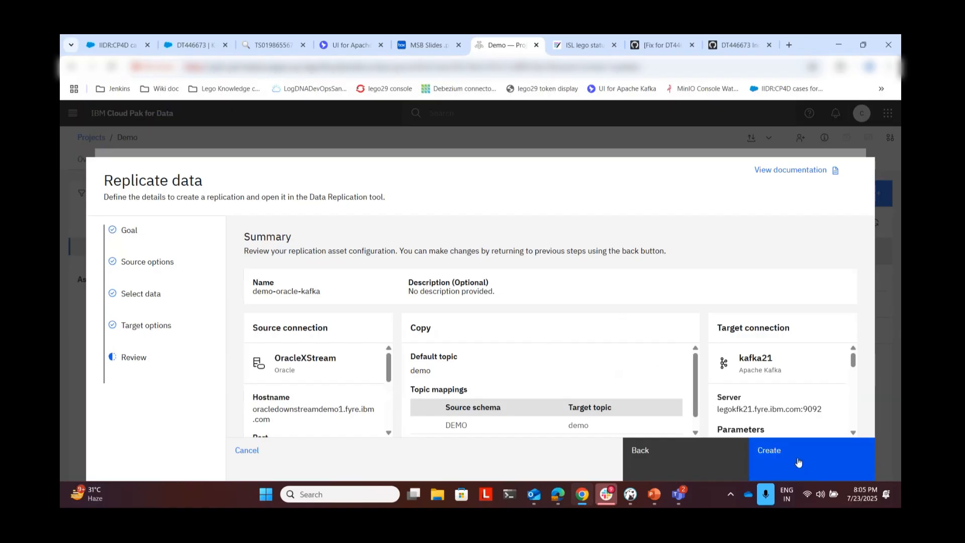
{"action": "left_click", "coordinate": [799, 462]}
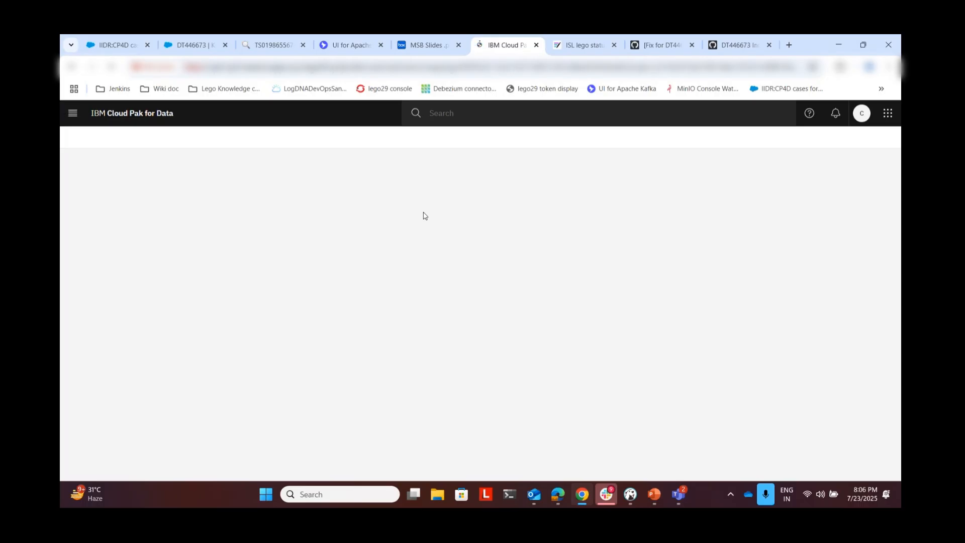
Switch to DBeaver and run the all_xstream_outbound and DBA_CAPTURE status queries in the OracleDownStreamXSTRM Script-5.
{"action": "left_click", "coordinate": [633, 499]}
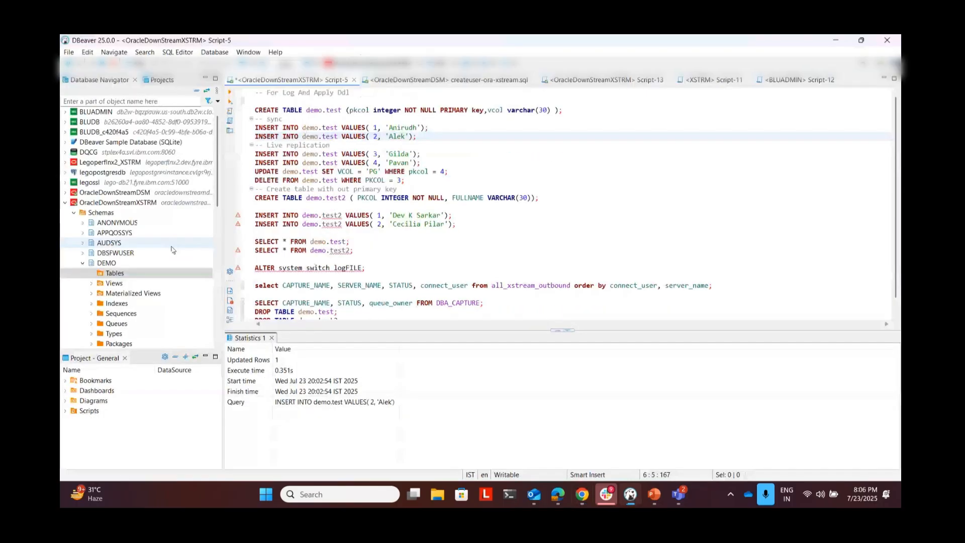
{"action": "left_click", "coordinate": [291, 285]}
{"action": "key", "text": "ctrl+Return"}
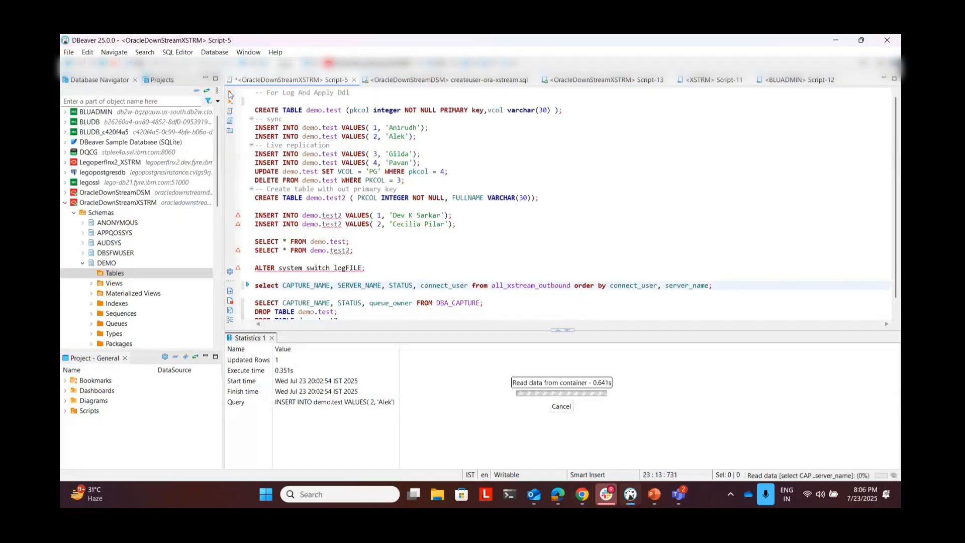
{"action": "left_click", "coordinate": [292, 303]}
{"action": "key", "text": "ctrl+Return"}
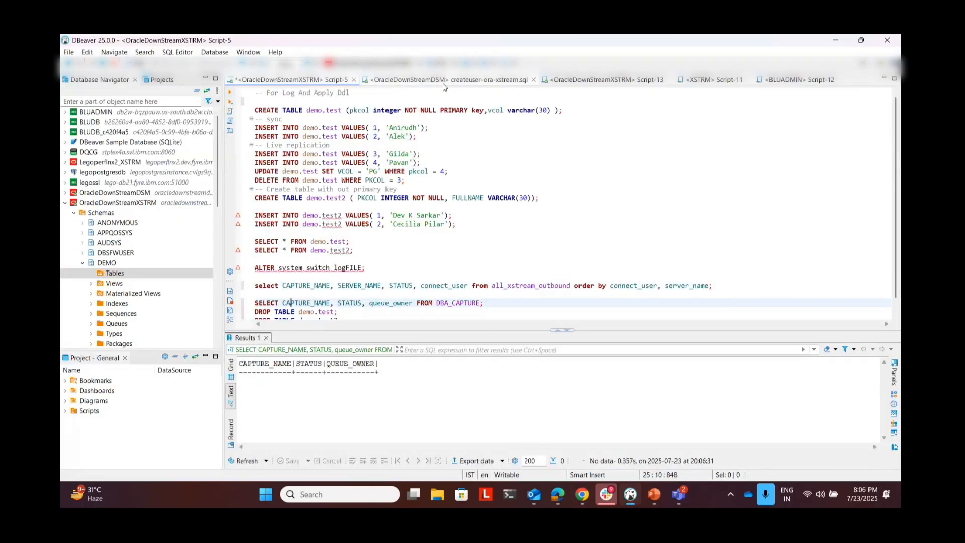
In createuser-ora-xstream.sql on OracleDownStreamDSM, run the select queries that generate the STOP_OUTBOUND and STOP_CAPTURE calls.
{"action": "left_click", "coordinate": [444, 80]}
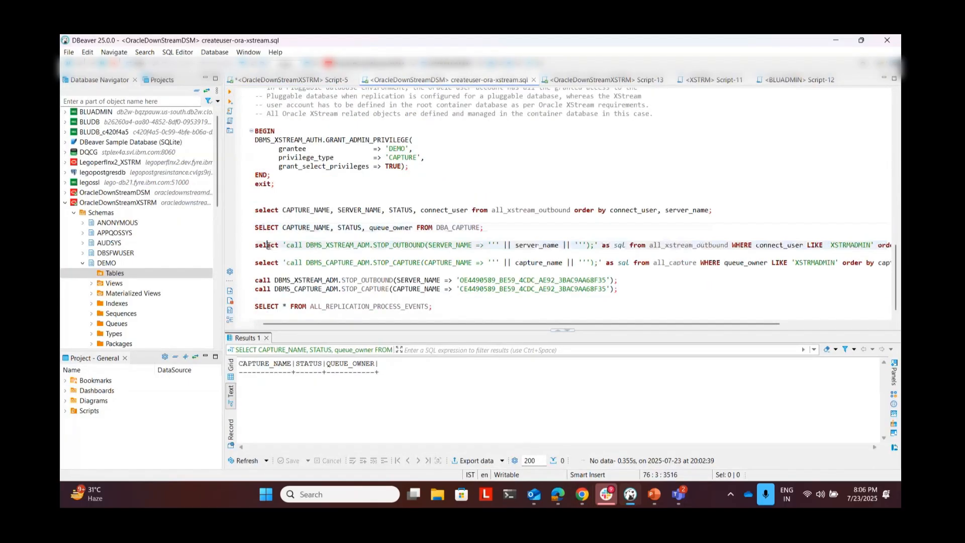
{"action": "left_click", "coordinate": [266, 245]}
{"action": "key", "text": "ctrl+Return"}
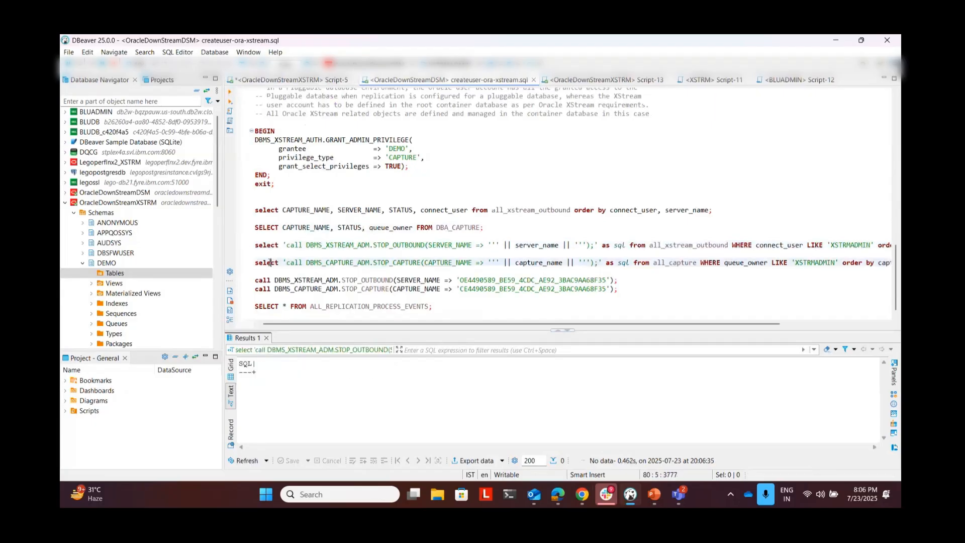
{"action": "left_click", "coordinate": [269, 262]}
{"action": "key", "text": "ctrl+Return"}
Switch back to Cloud Pak for Data in the browser and run demo-oracle-kafka on the replication-default service instance.
{"action": "left_click", "coordinate": [582, 494]}
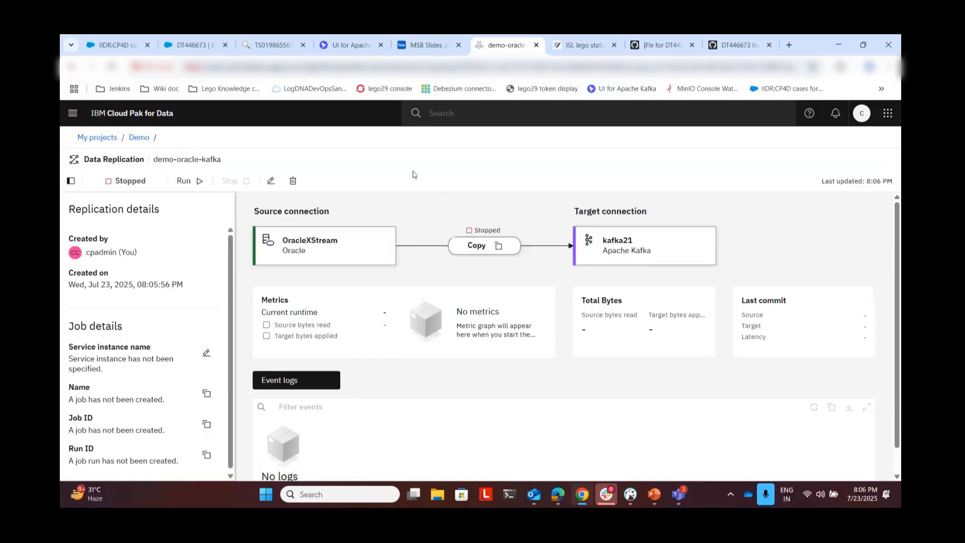
{"action": "left_click", "coordinate": [186, 181]}
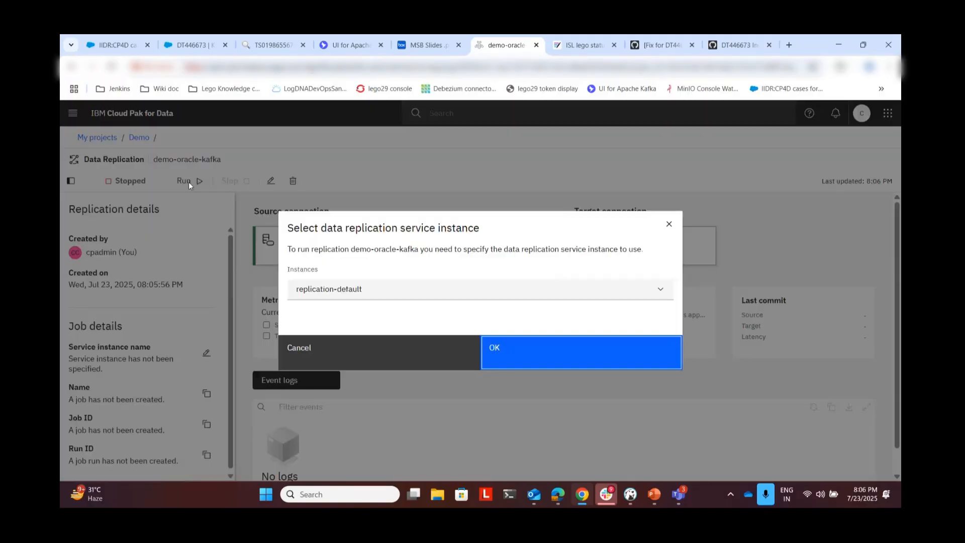
{"action": "left_click", "coordinate": [381, 288]}
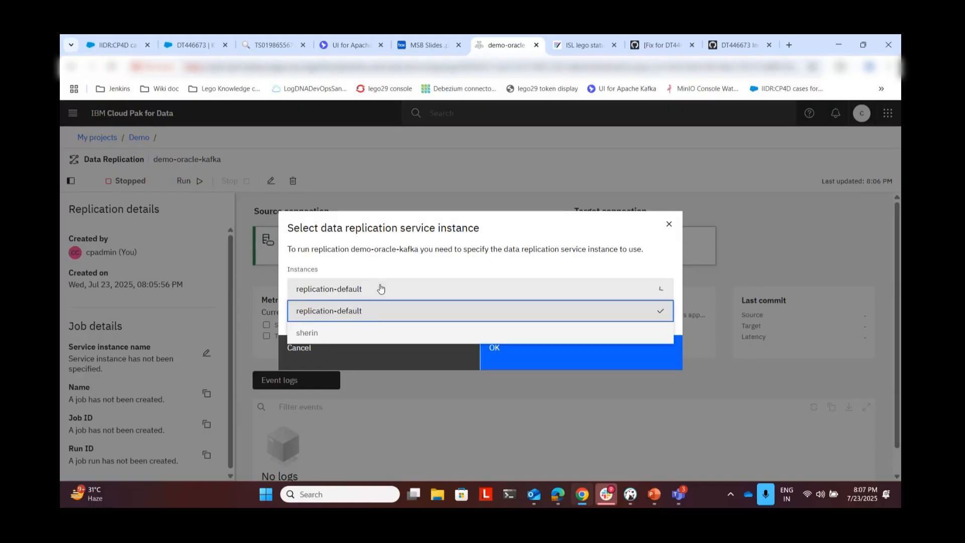
{"action": "left_click", "coordinate": [365, 312]}
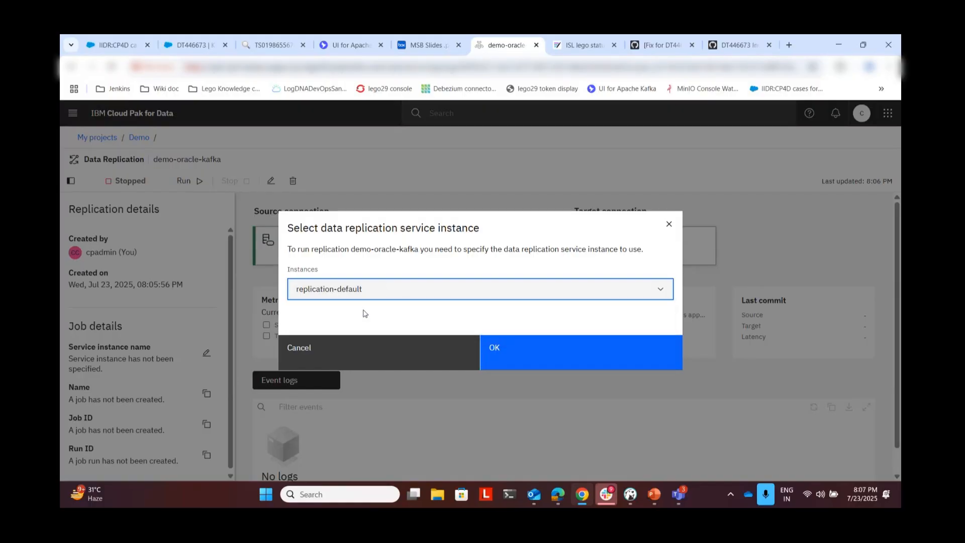
{"action": "left_click", "coordinate": [528, 359]}
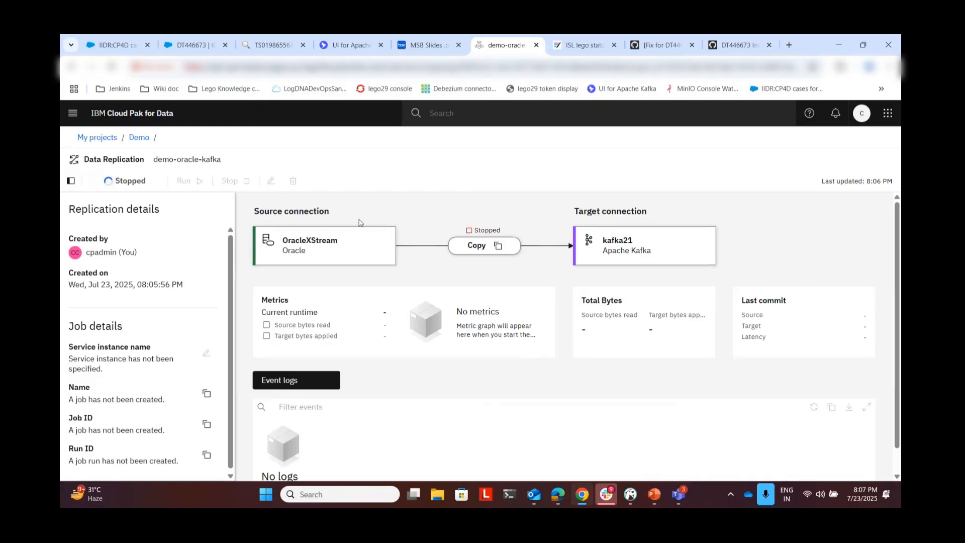
Examine the connection details of the OracleXStream source and the kafka21 target, then look at the replication's event logs.
{"action": "left_click", "coordinate": [318, 243]}
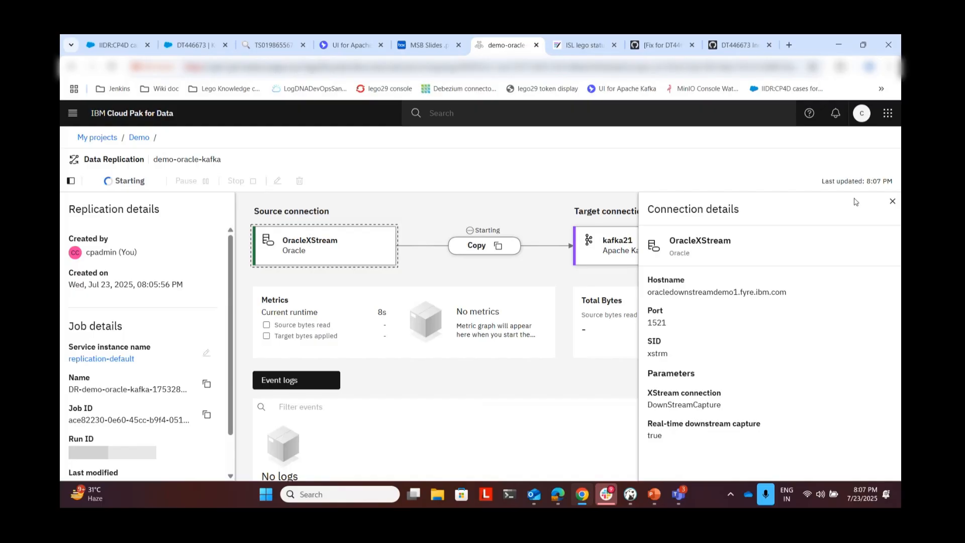
{"action": "left_click", "coordinate": [893, 201]}
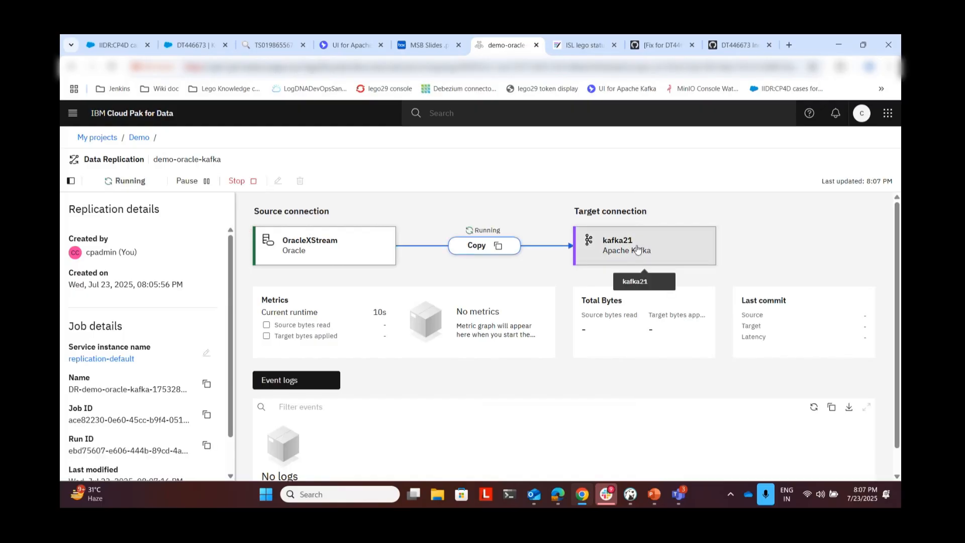
{"action": "left_click", "coordinate": [636, 249]}
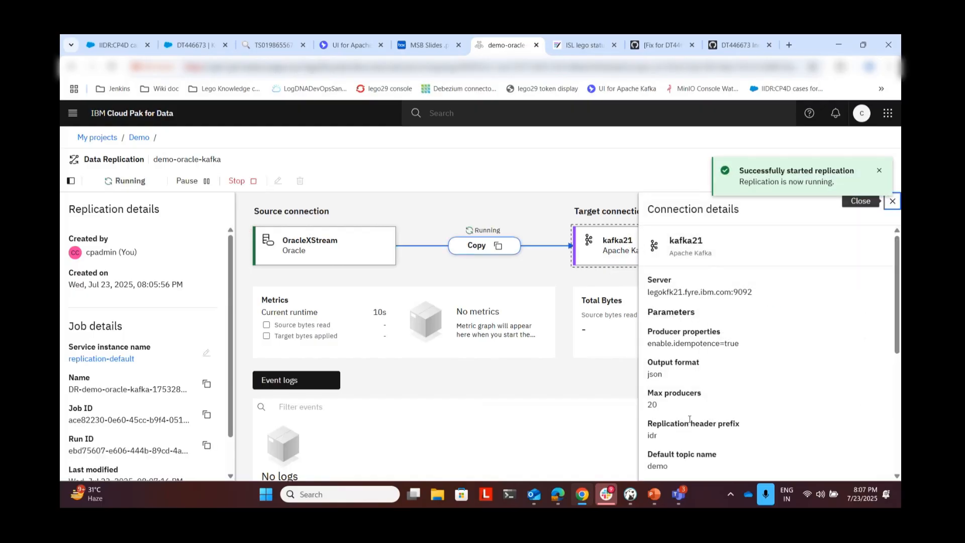
{"action": "scroll", "coordinate": [690, 419], "scroll_direction": "down", "scroll_amount": 2}
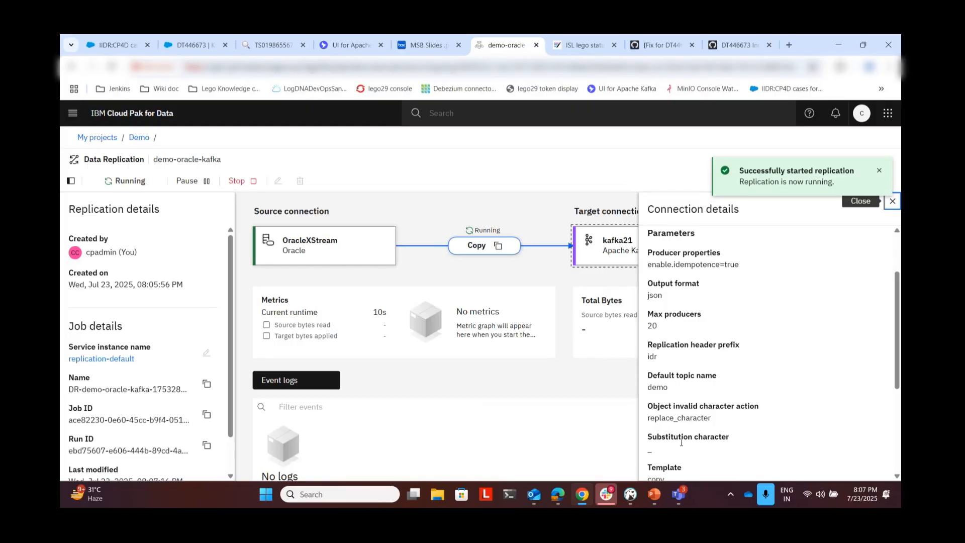
{"action": "scroll", "coordinate": [664, 436], "scroll_direction": "down", "scroll_amount": 1}
{"action": "scroll", "coordinate": [655, 432], "scroll_direction": "down", "scroll_amount": 2}
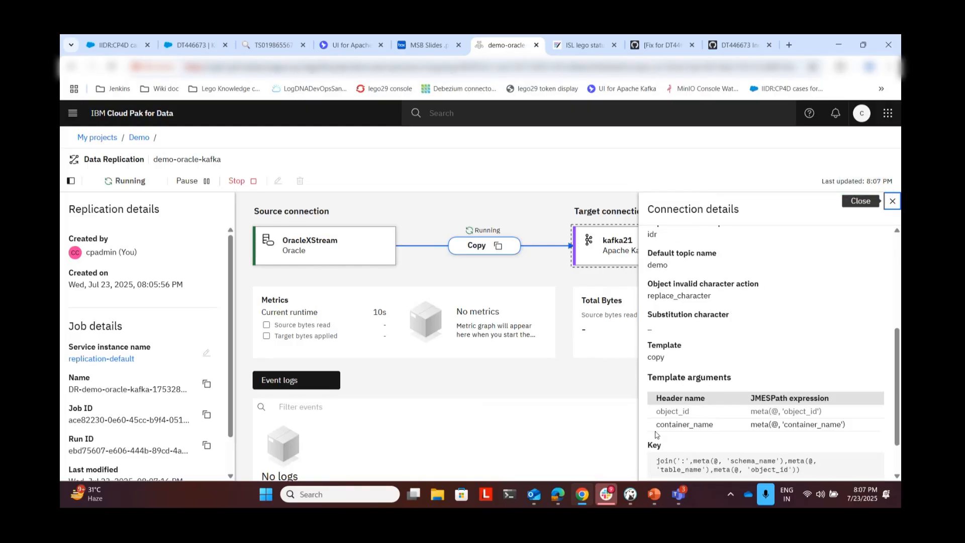
{"action": "scroll", "coordinate": [710, 353], "scroll_direction": "down", "scroll_amount": 1}
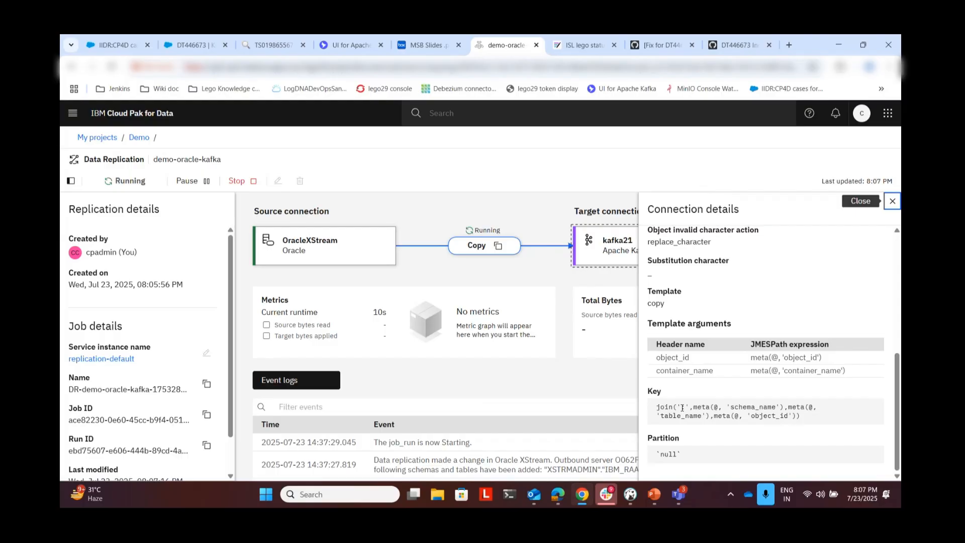
{"action": "scroll", "coordinate": [682, 410], "scroll_direction": "up", "scroll_amount": 4}
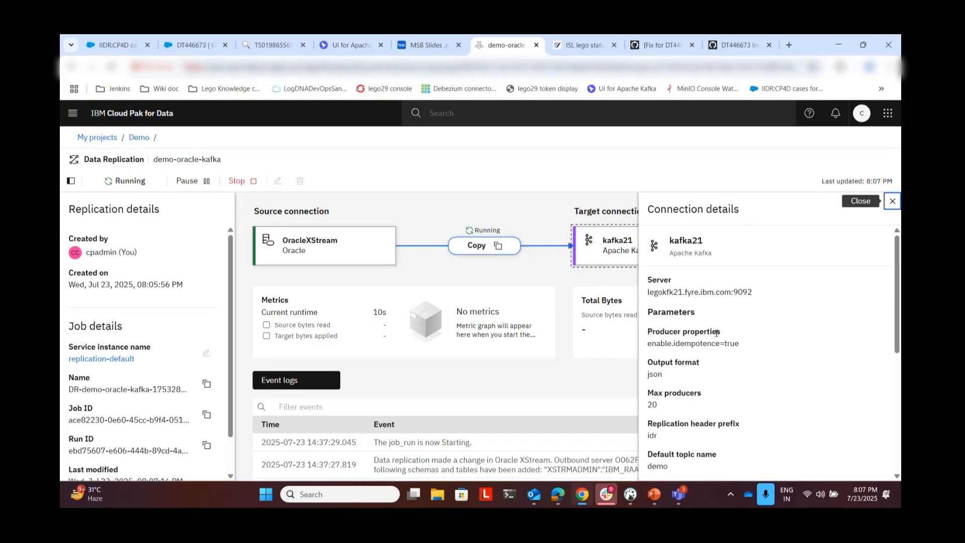
{"action": "left_click", "coordinate": [892, 201]}
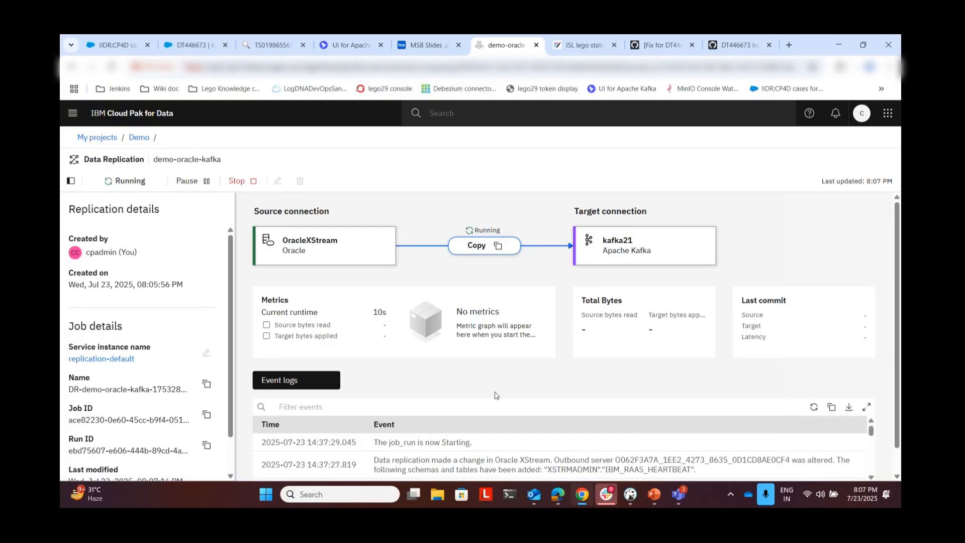
{"action": "scroll", "coordinate": [553, 370], "scroll_direction": "down", "scroll_amount": 1}
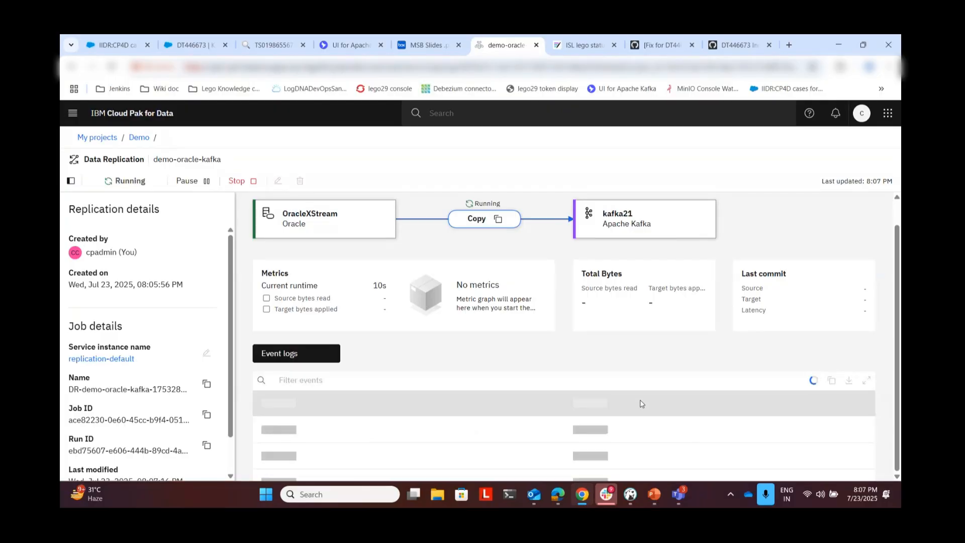
Switch to DBeaver and rerun the query generating the STOP_OUTBOUND calls from all_xstream_outbound on OracleDownStreamDSM.
{"action": "left_click", "coordinate": [633, 498]}
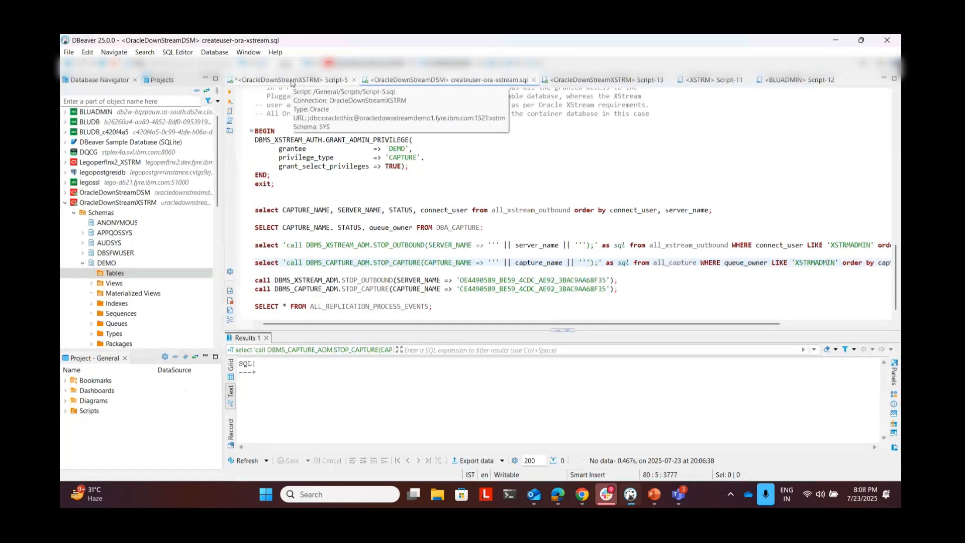
{"action": "left_click", "coordinate": [268, 245]}
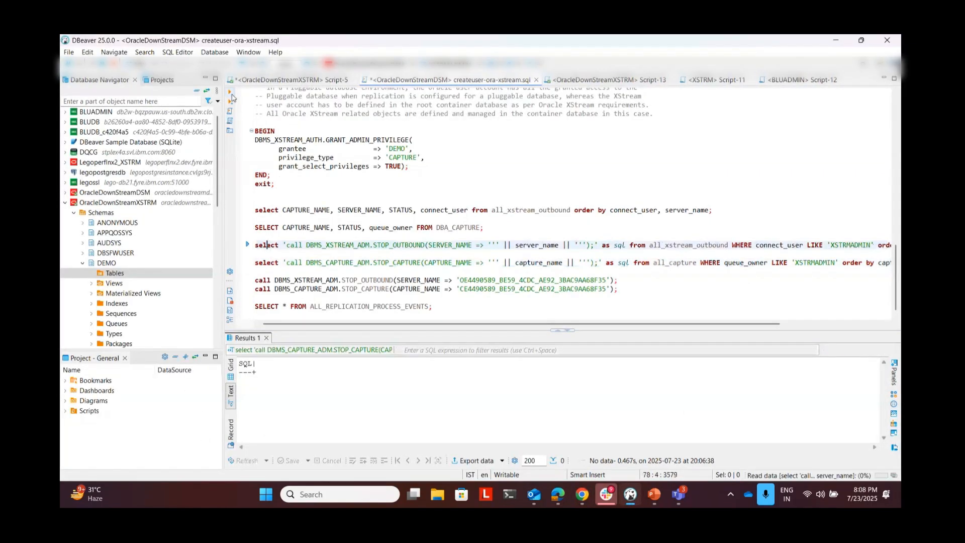
{"action": "key", "text": "ctrl+Return"}
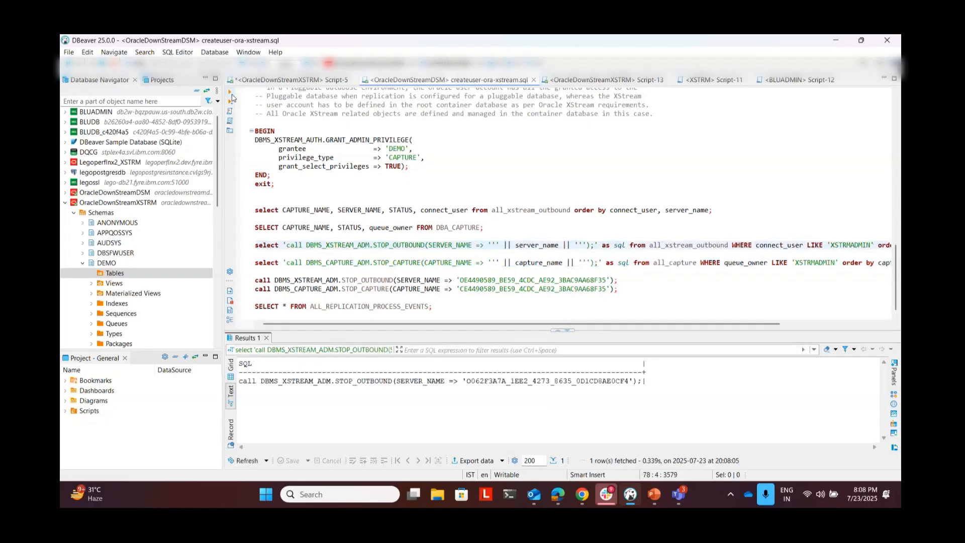
In Script-5 on OracleDownStreamXSTRM, run the select queries on all_xstream_outbound and DBA_CAPTURE.
{"action": "left_click", "coordinate": [309, 81]}
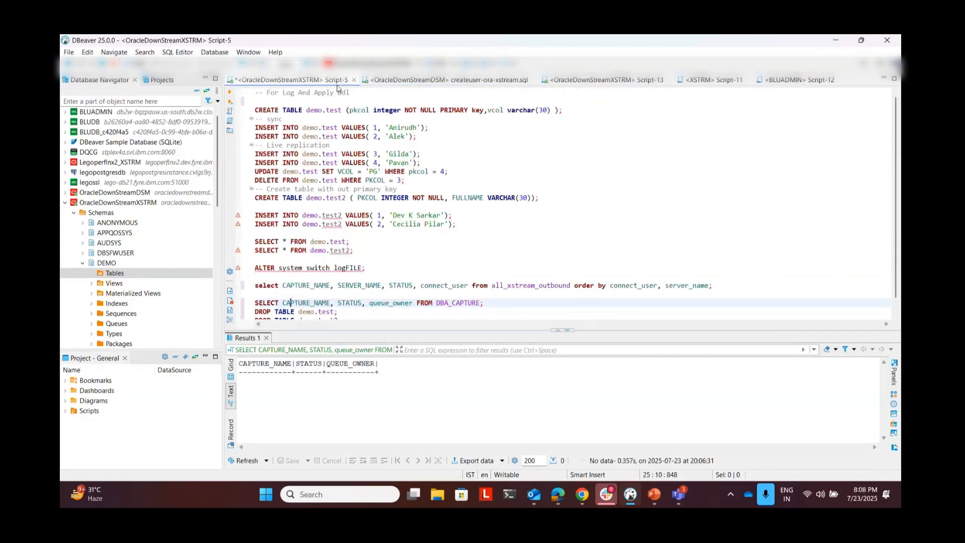
{"action": "left_click", "coordinate": [268, 285]}
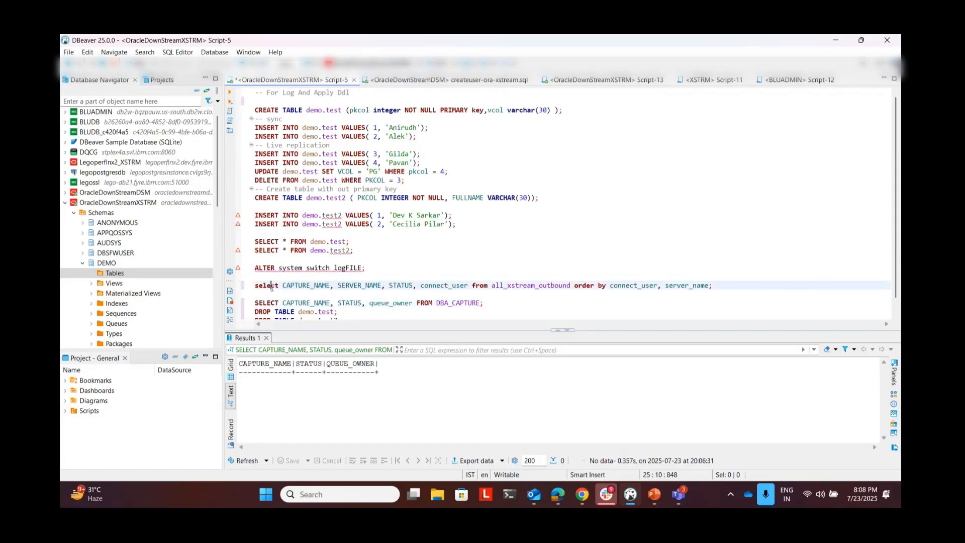
{"action": "left_click", "coordinate": [231, 94]}
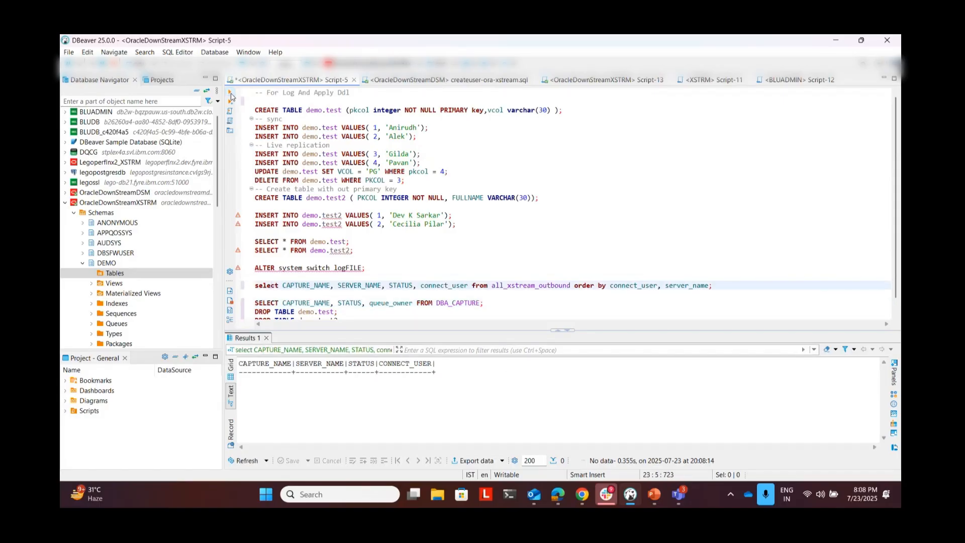
{"action": "left_click", "coordinate": [267, 302]}
{"action": "left_click", "coordinate": [231, 100]}
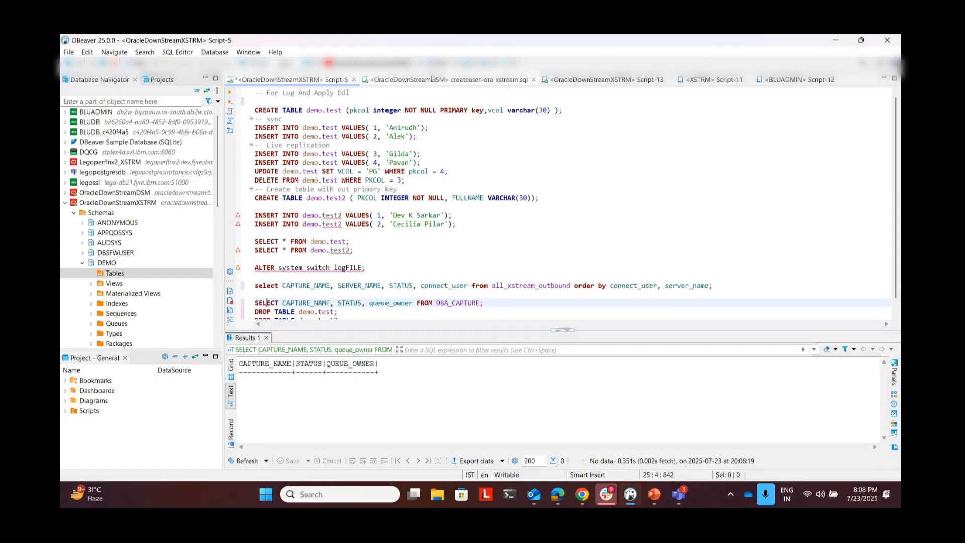
In createuser-ora-xstream.sql on OracleDownStreamDSM, run the capture and server status queries on all_xstream_outbound and DBA_CAPTURE.
{"action": "left_click", "coordinate": [433, 81]}
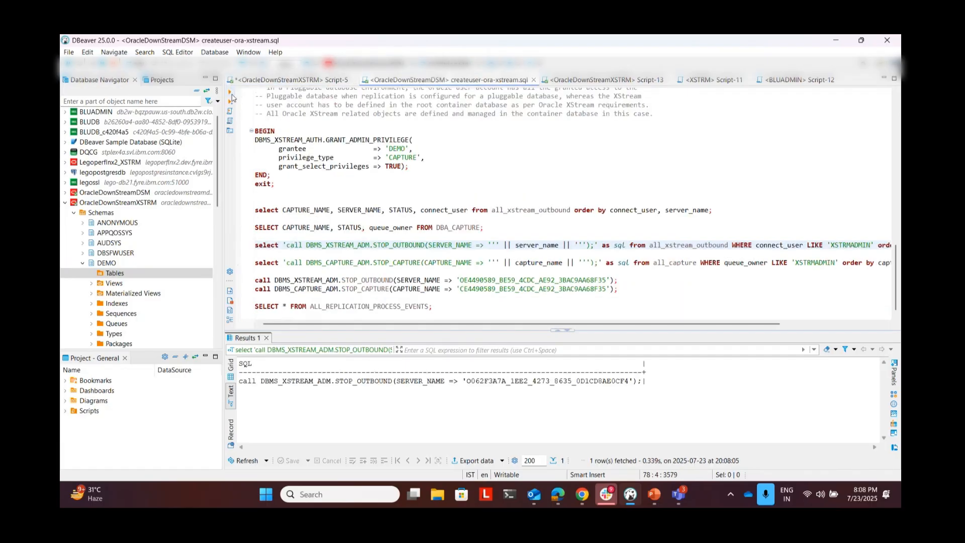
{"action": "left_click", "coordinate": [272, 211]}
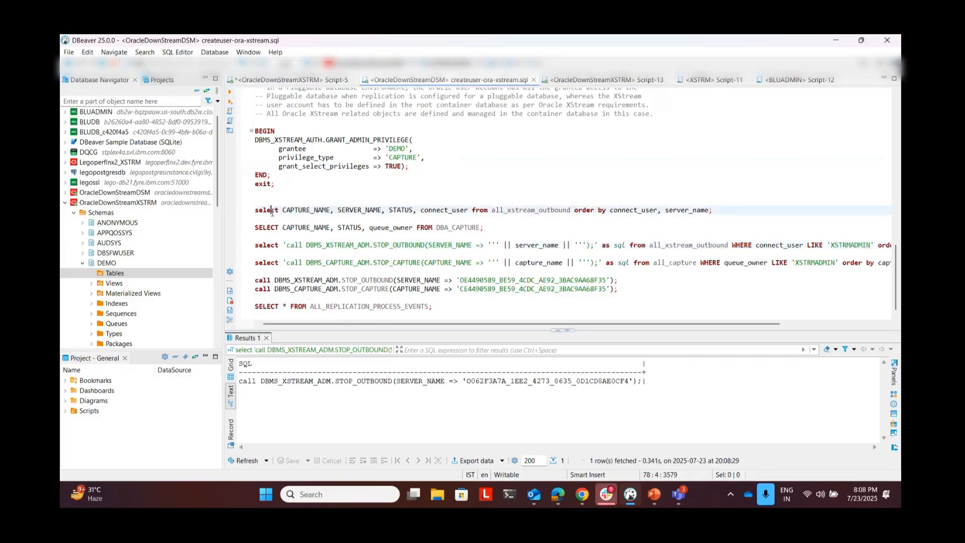
{"action": "key", "text": "ctrl+Return"}
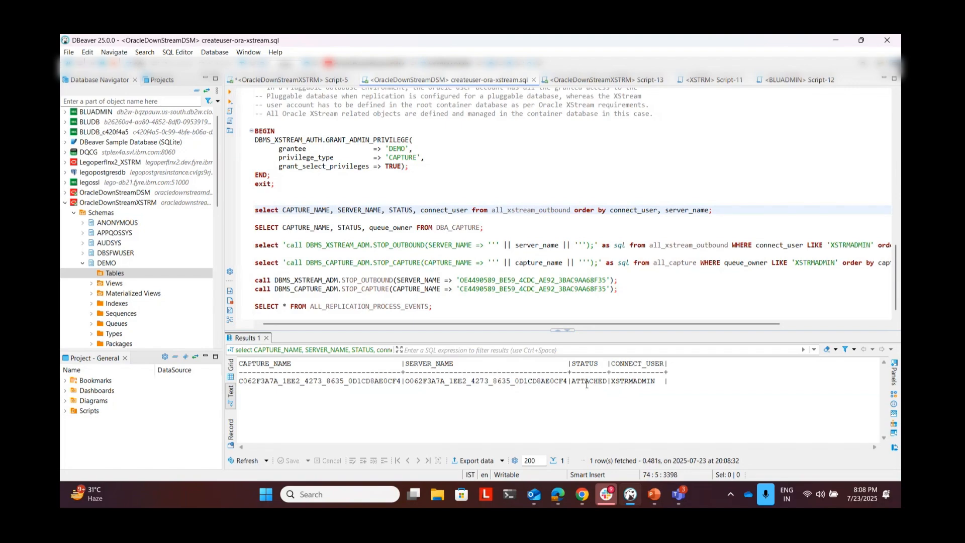
{"action": "key", "text": "Down"}
{"action": "key", "text": "Down"}
{"action": "key", "text": "ctrl+Return"}
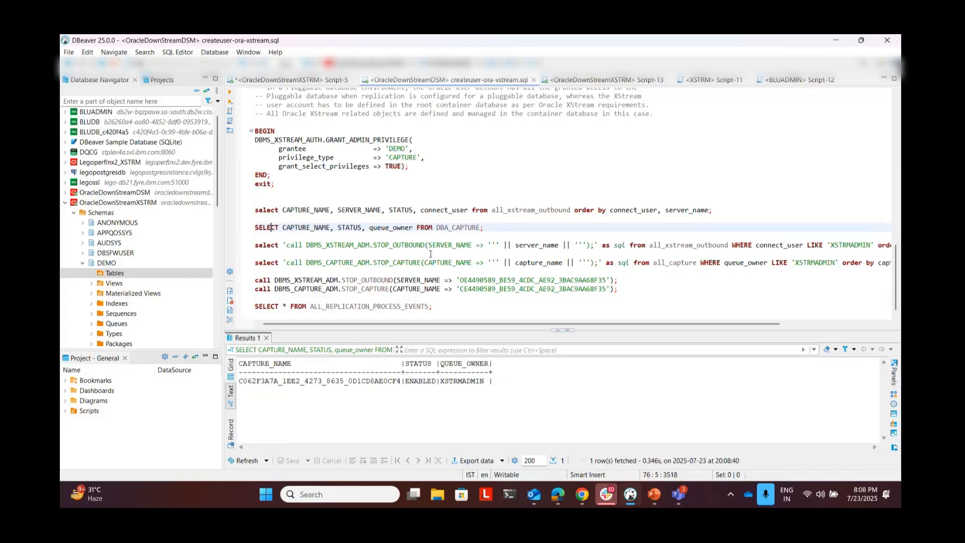
Switch to the browser, refresh the event logs of demo-oracle-kafka, and reload the demo topic's messages in UI for Apache Kafka.
{"action": "left_click", "coordinate": [587, 499]}
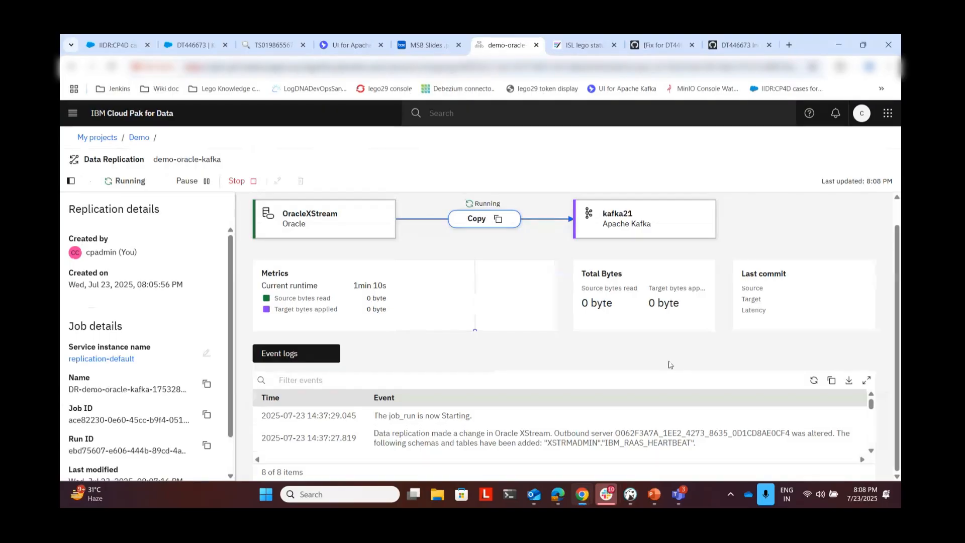
{"action": "left_click", "coordinate": [813, 380]}
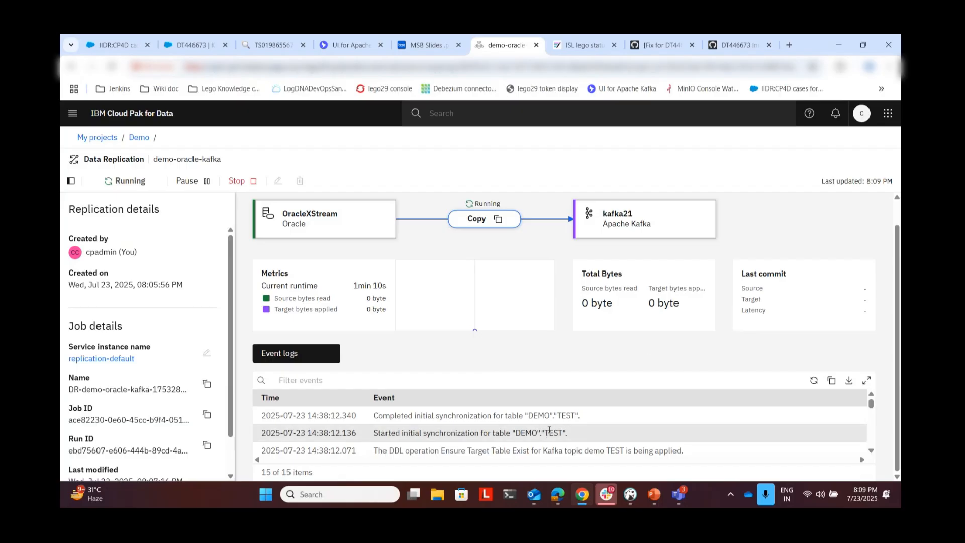
{"action": "left_click", "coordinate": [374, 51]}
{"action": "left_click", "coordinate": [262, 185]}
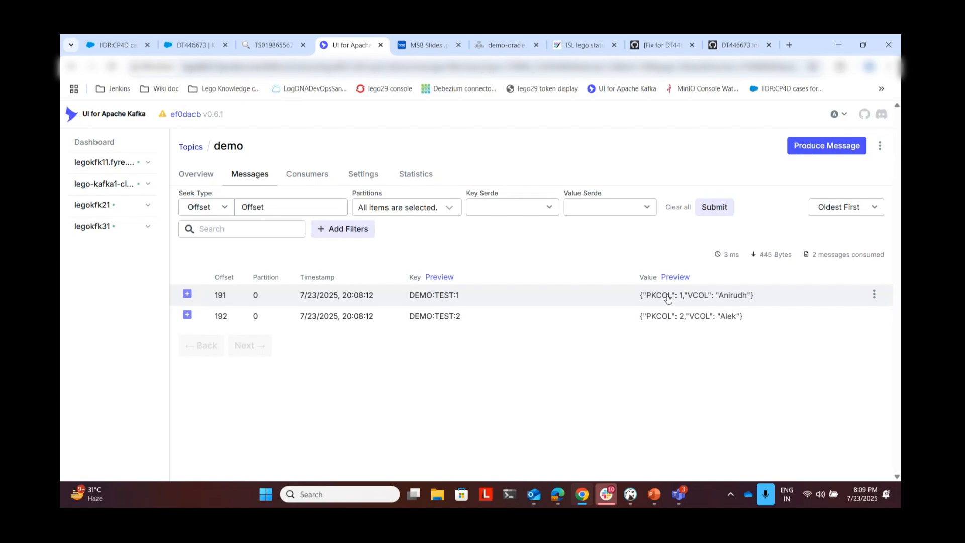
Examine the value, key and headers of the demo topic message at offset 191, and collapse it again.
{"action": "left_click", "coordinate": [529, 300]}
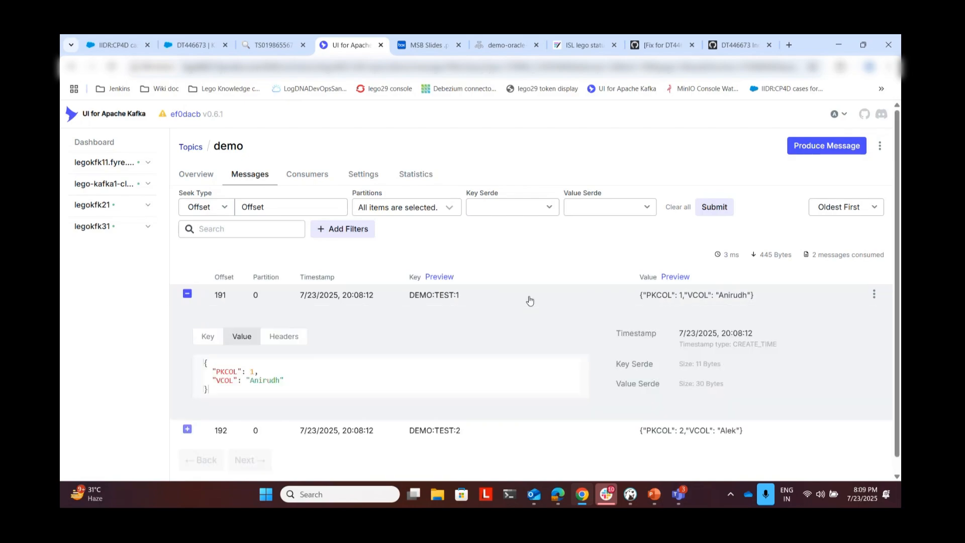
{"action": "left_click", "coordinate": [208, 336]}
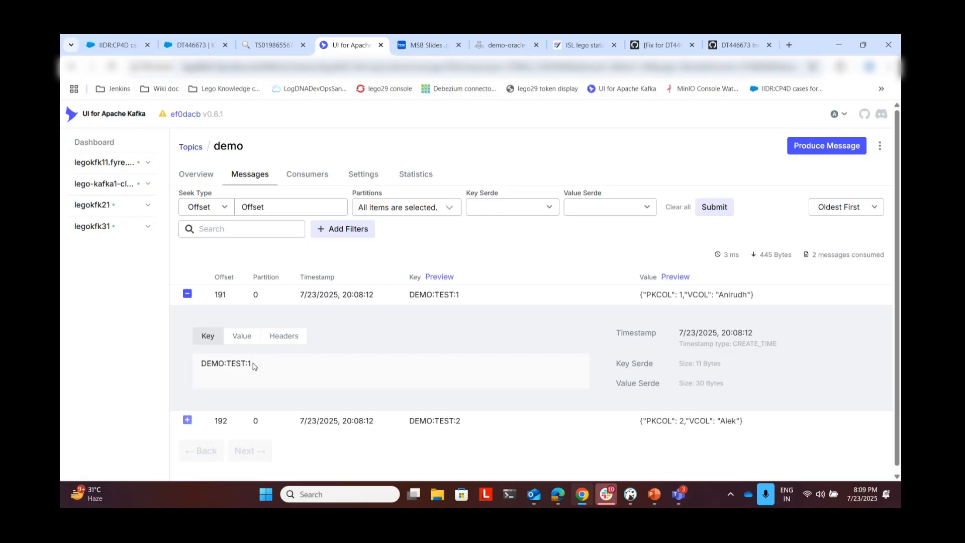
{"action": "left_click", "coordinate": [283, 335]}
{"action": "scroll", "coordinate": [290, 371], "scroll_direction": "down", "scroll_amount": 1}
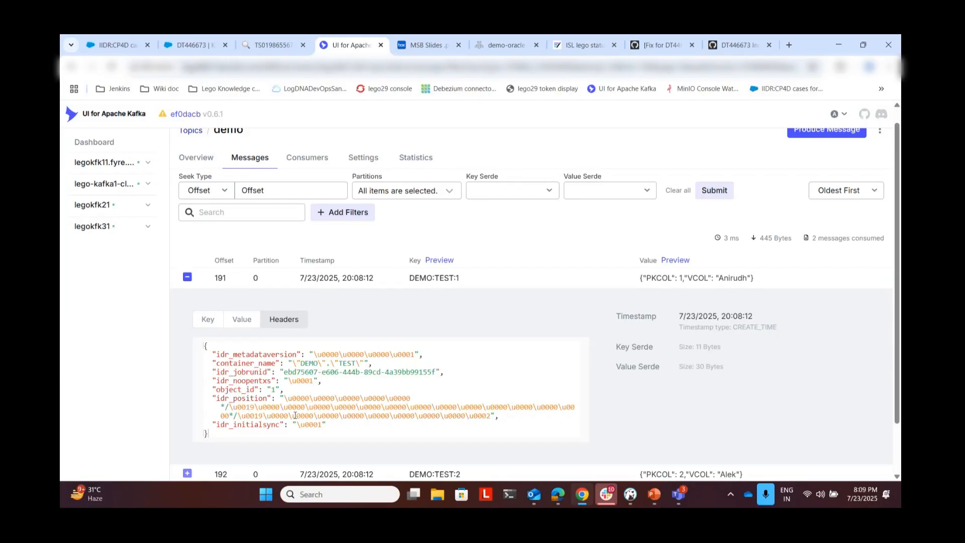
{"action": "left_click", "coordinate": [263, 288]}
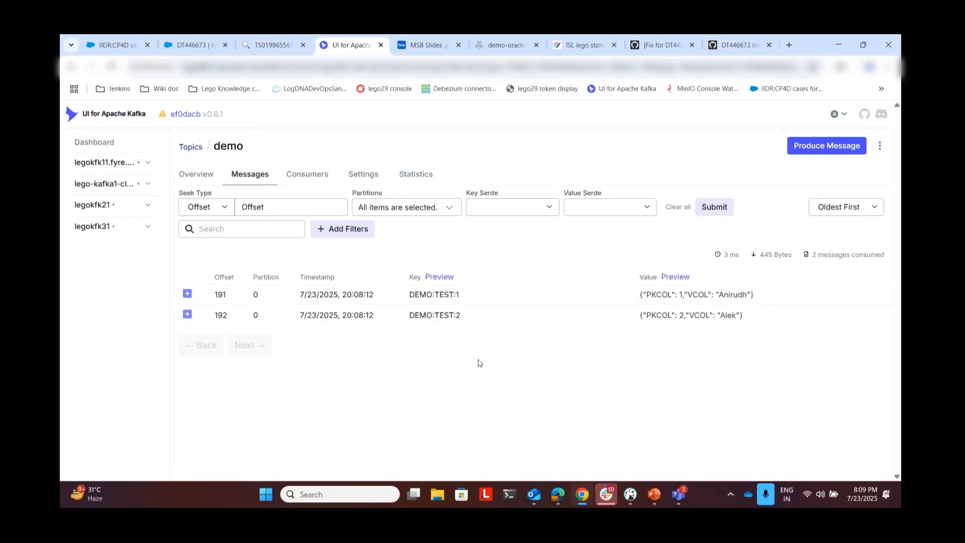
Switch to DBeaver and run Script-5's two live replication INSERT statements, adding rows 3 and 4 to demo.test.
{"action": "left_click", "coordinate": [630, 495]}
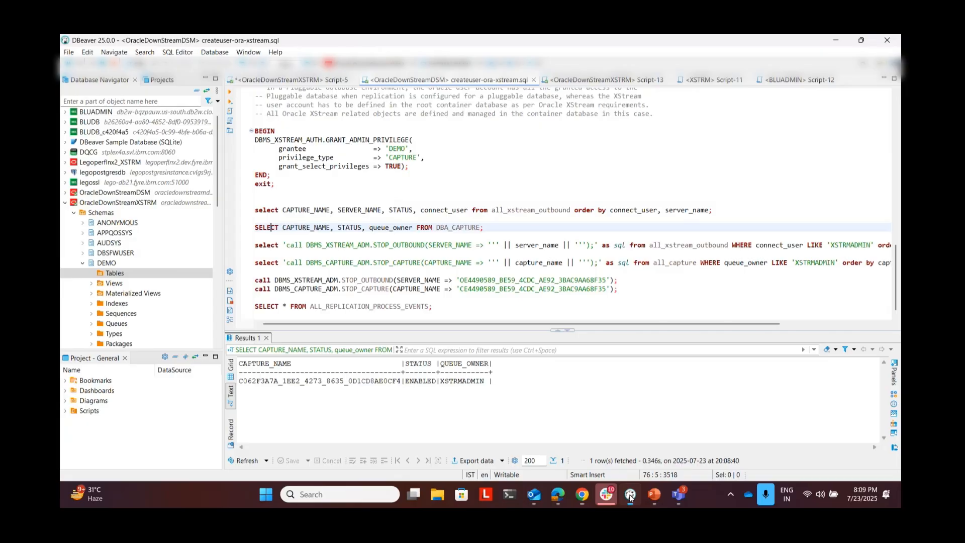
{"action": "left_click", "coordinate": [294, 79]}
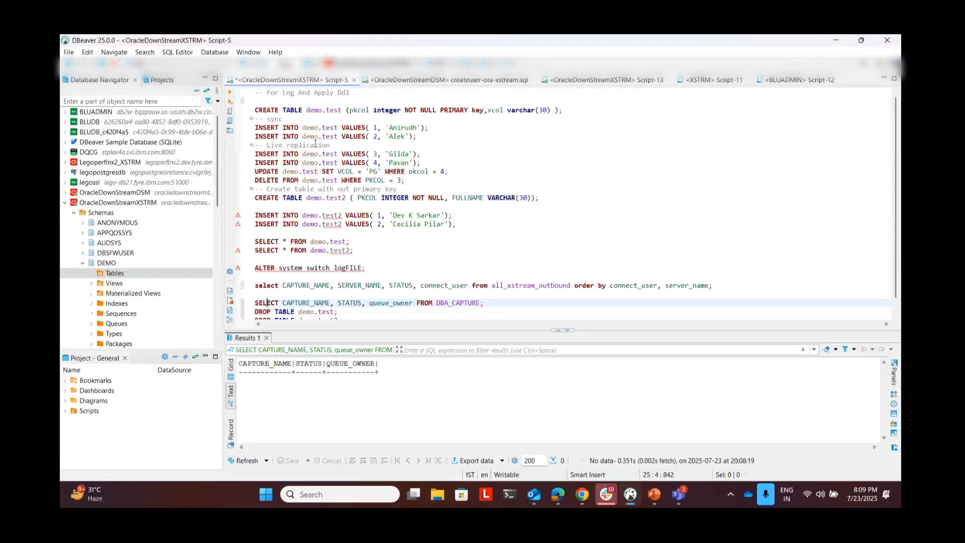
{"action": "left_click", "coordinate": [268, 154]}
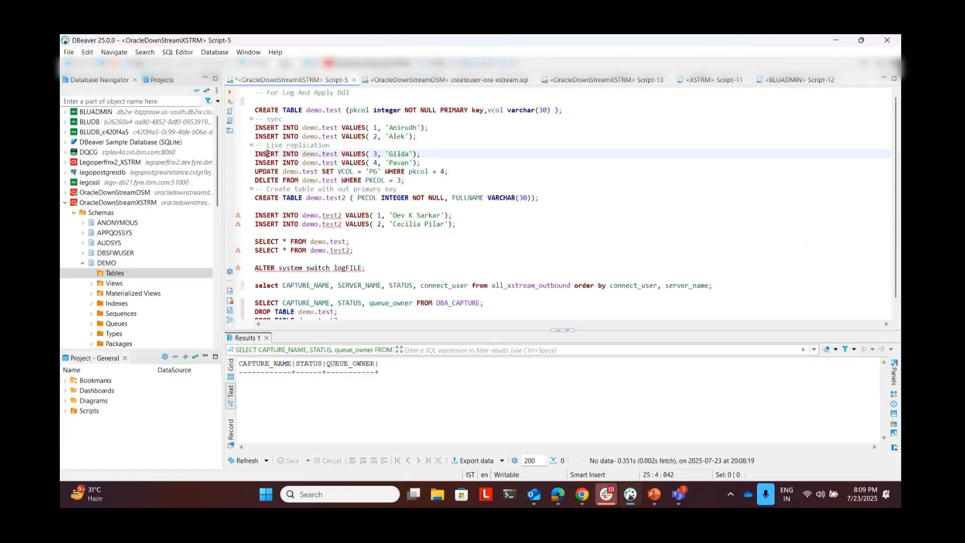
{"action": "left_click", "coordinate": [230, 95]}
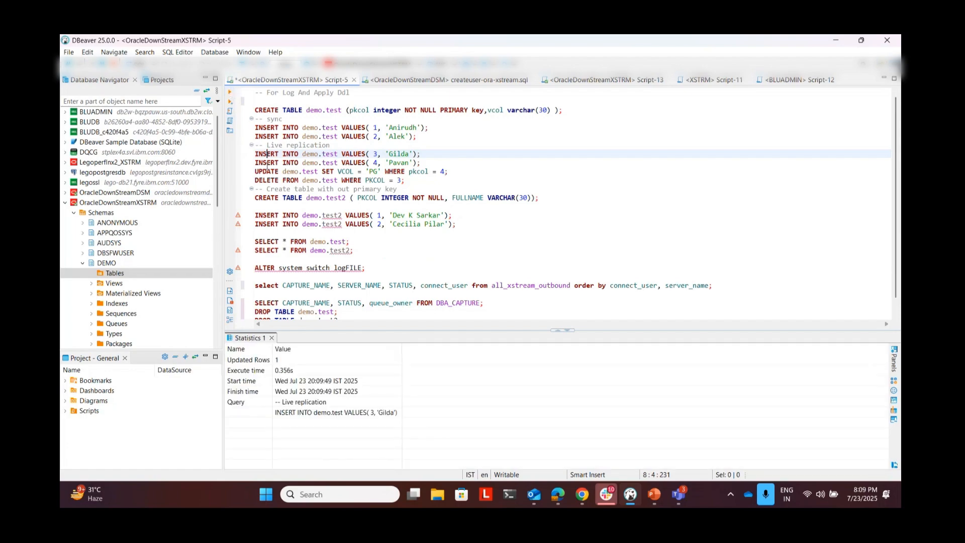
{"action": "key", "text": "Down"}
{"action": "left_click", "coordinate": [231, 95]}
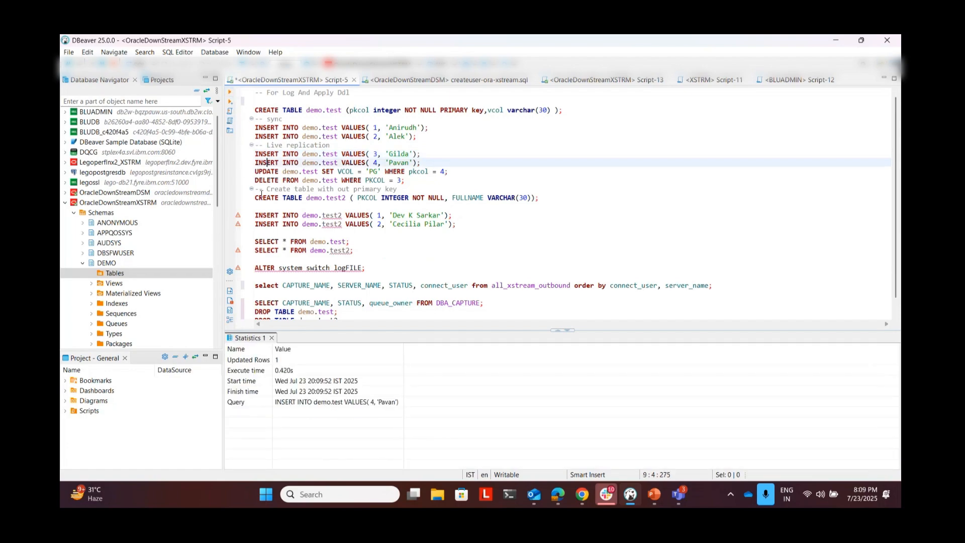
Run the UPDATE setting VCOL to 'PG' for pkcol 4 in demo.test and the DELETE for PKCOL 3.
{"action": "key", "text": "Down"}
{"action": "left_click", "coordinate": [231, 95]}
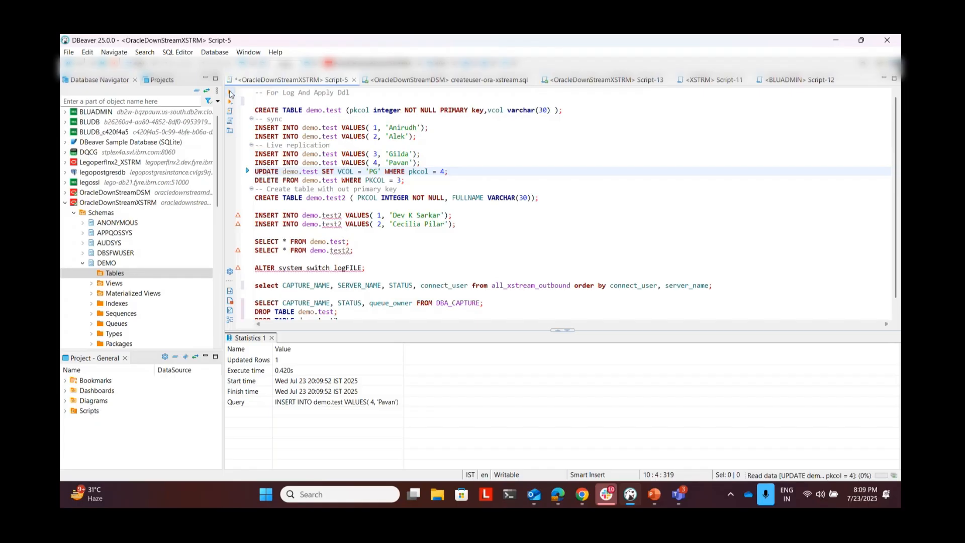
{"action": "key", "text": "Down"}
{"action": "left_click", "coordinate": [231, 94]}
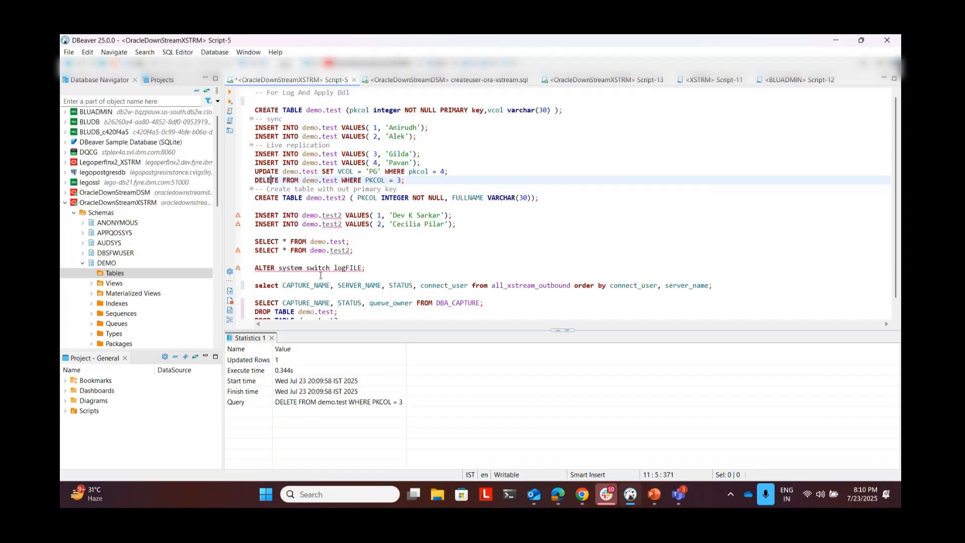
Put the cursor on the ALTER system switch logFILE statement, and reload the demo topic's messages in UI for Apache Kafka.
{"action": "left_click", "coordinate": [302, 268]}
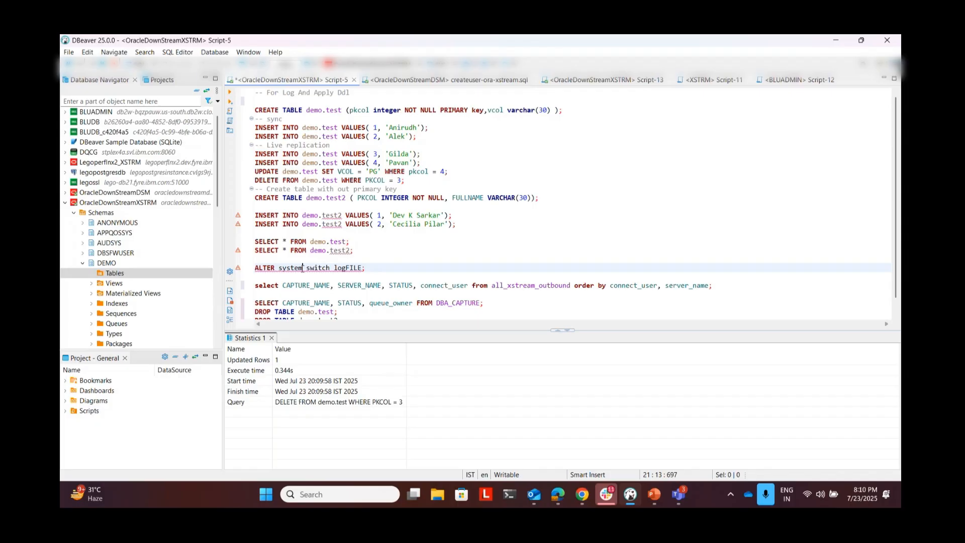
{"action": "mouse_move", "coordinate": [292, 270]}
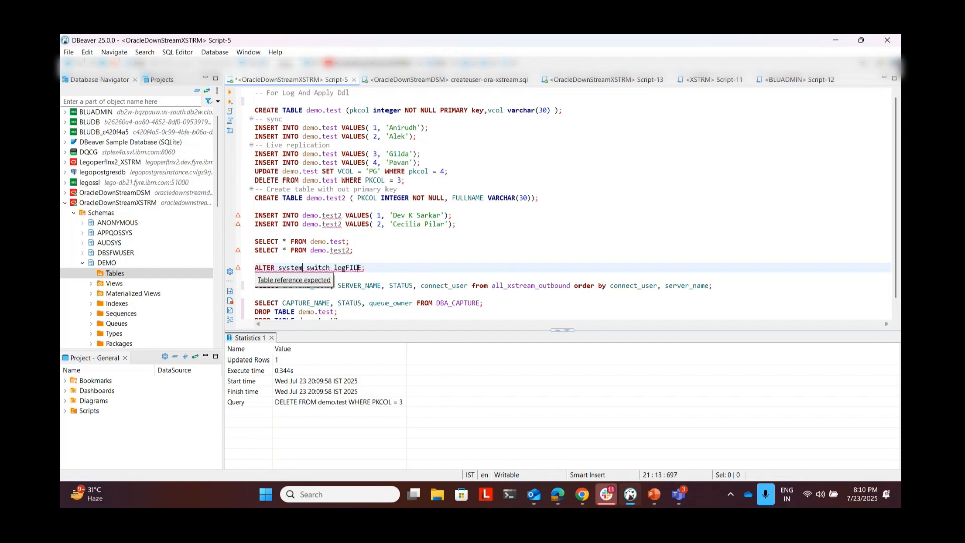
{"action": "left_click", "coordinate": [582, 495]}
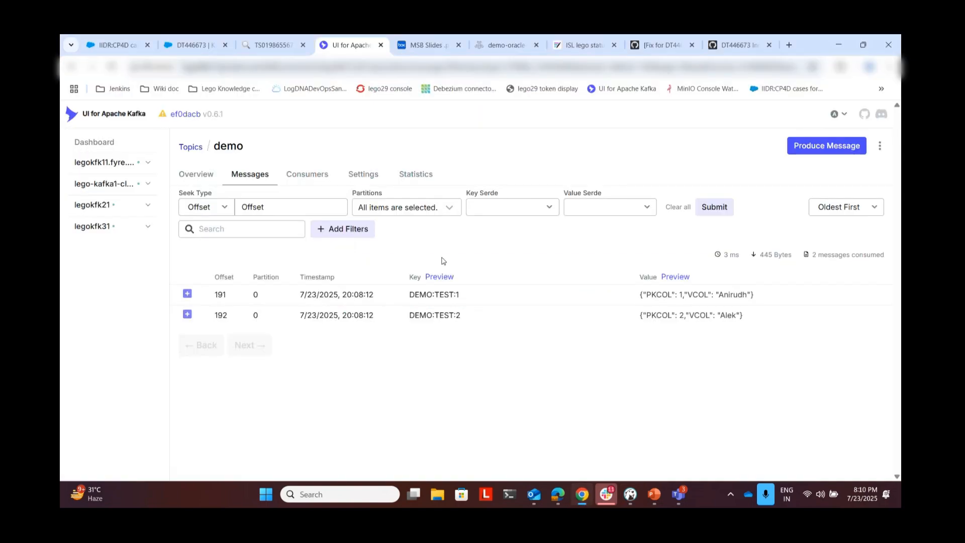
{"action": "left_click", "coordinate": [255, 180]}
{"action": "left_click", "coordinate": [261, 182]}
Return to DBeaver and run ALTER system switch logFILE twice on OracleDownStreamXSTRM.
{"action": "left_click", "coordinate": [586, 495]}
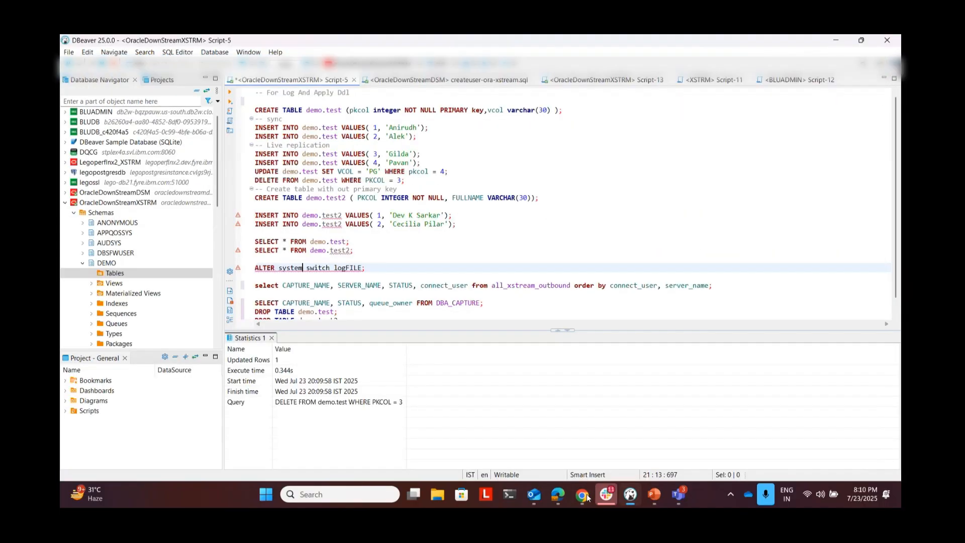
{"action": "left_click", "coordinate": [230, 94]}
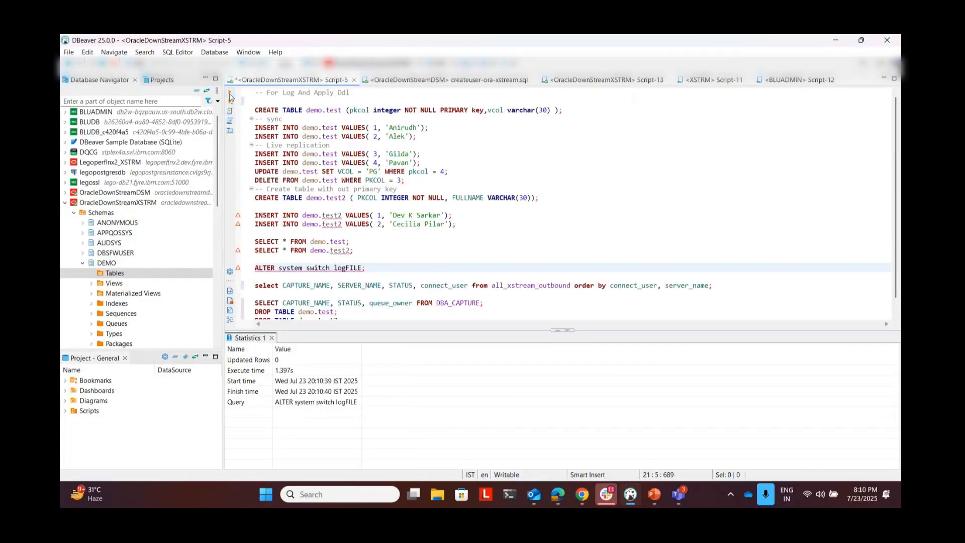
{"action": "left_click", "coordinate": [268, 268]}
{"action": "left_click", "coordinate": [230, 94]}
Switch to UI for Apache Kafka, search the topics for "demo", reopen the demo topic and reload its messages.
{"action": "left_click", "coordinate": [581, 496]}
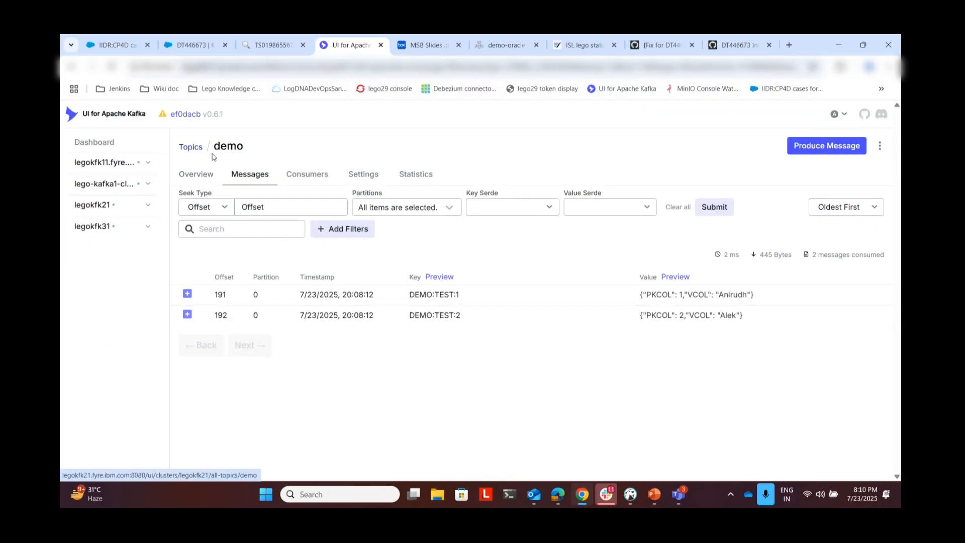
{"action": "left_click", "coordinate": [197, 148]}
{"action": "left_click", "coordinate": [216, 173]}
{"action": "type", "text": "demo"}
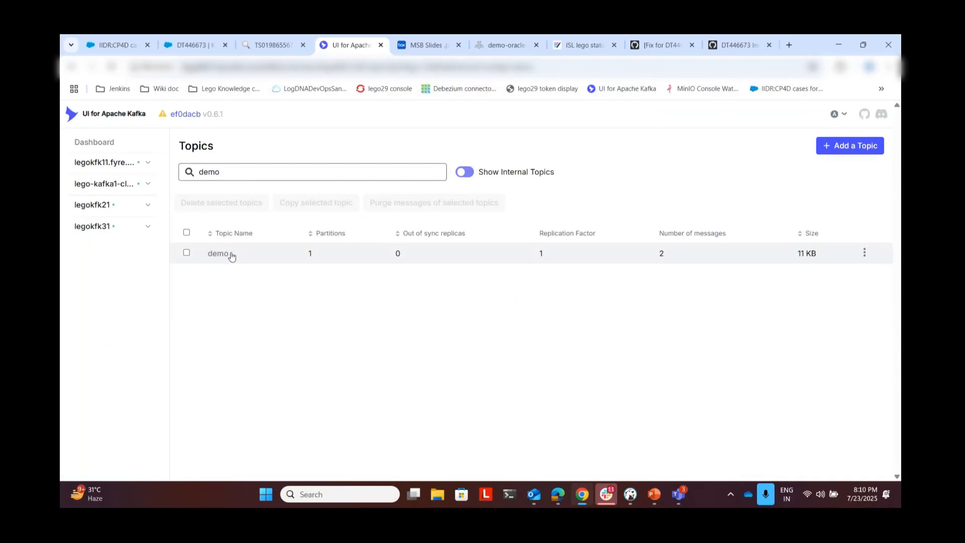
{"action": "left_click", "coordinate": [231, 254]}
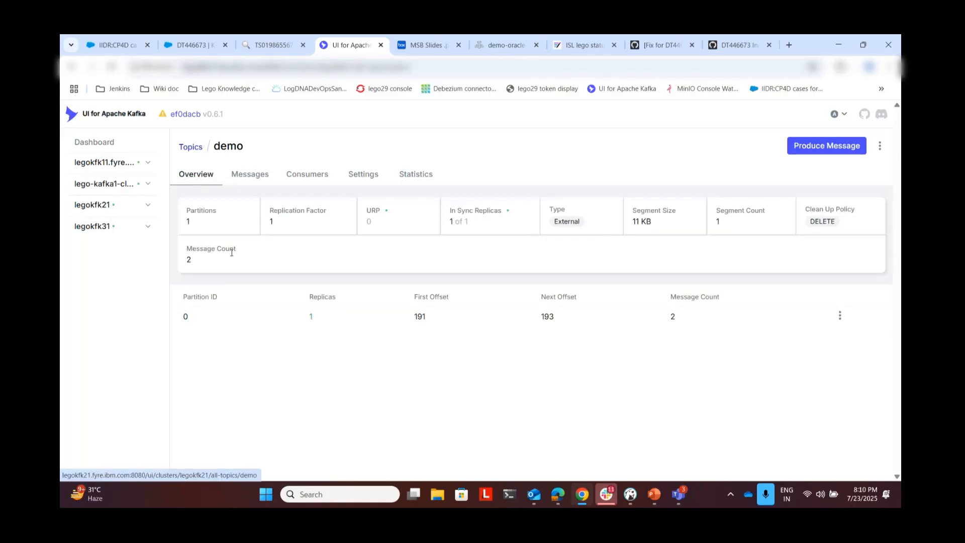
{"action": "left_click", "coordinate": [267, 177]}
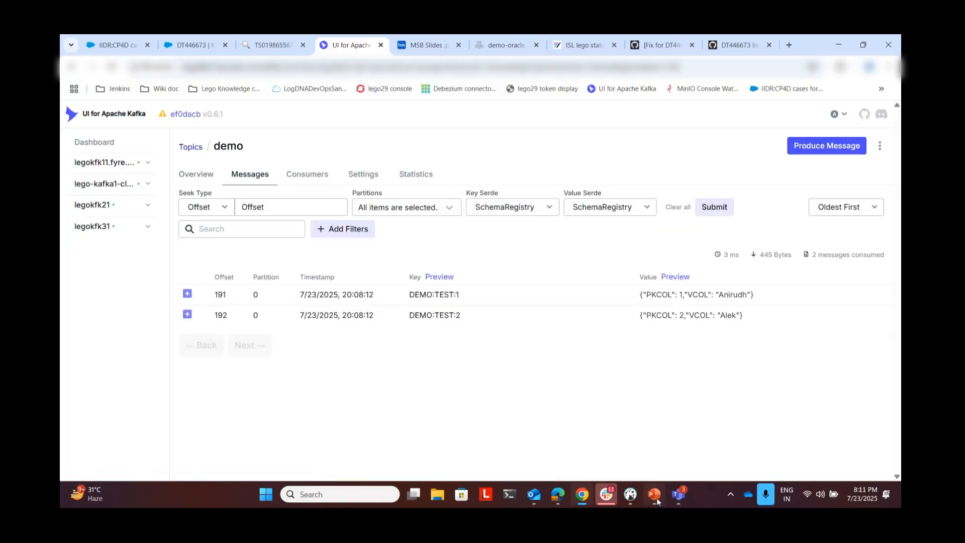
{"action": "left_click", "coordinate": [260, 174]}
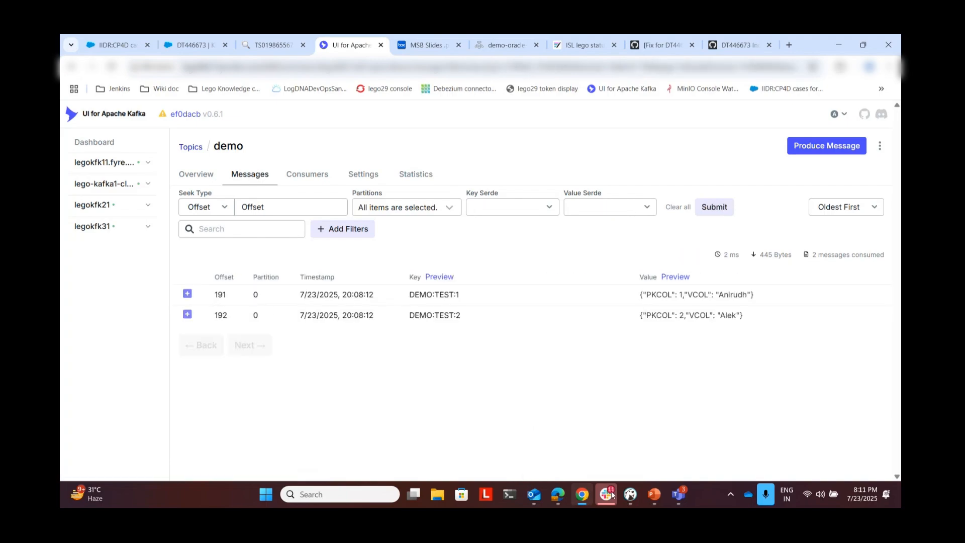
Switch to DBeaver and run ALTER system switch logFILE once more in Script-5.
{"action": "left_click", "coordinate": [631, 495]}
{"action": "left_click", "coordinate": [314, 268]}
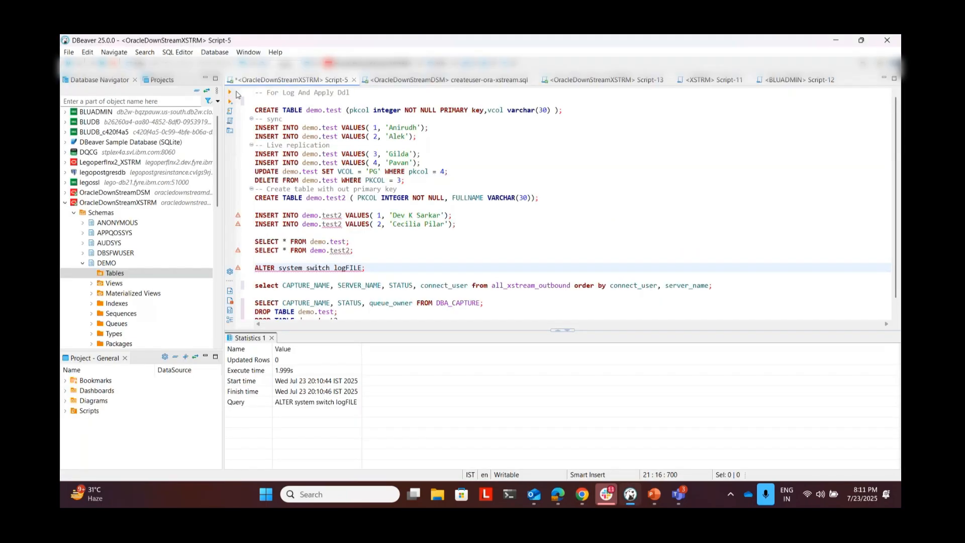
{"action": "left_click", "coordinate": [230, 95]}
Go back to UI for Apache Kafka in the browser and refresh the demo topic's messages.
{"action": "left_click", "coordinate": [583, 494]}
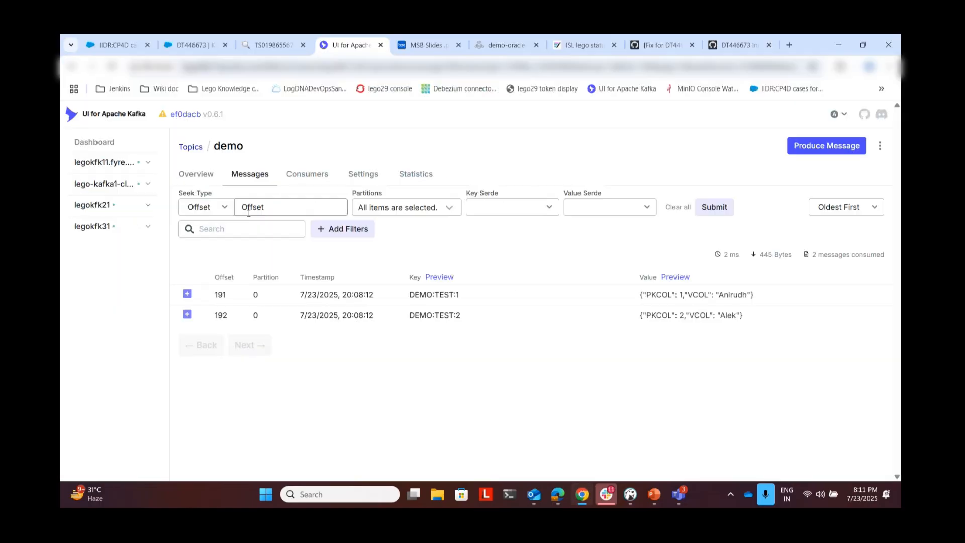
{"action": "left_click", "coordinate": [248, 175]}
{"action": "left_click", "coordinate": [249, 177]}
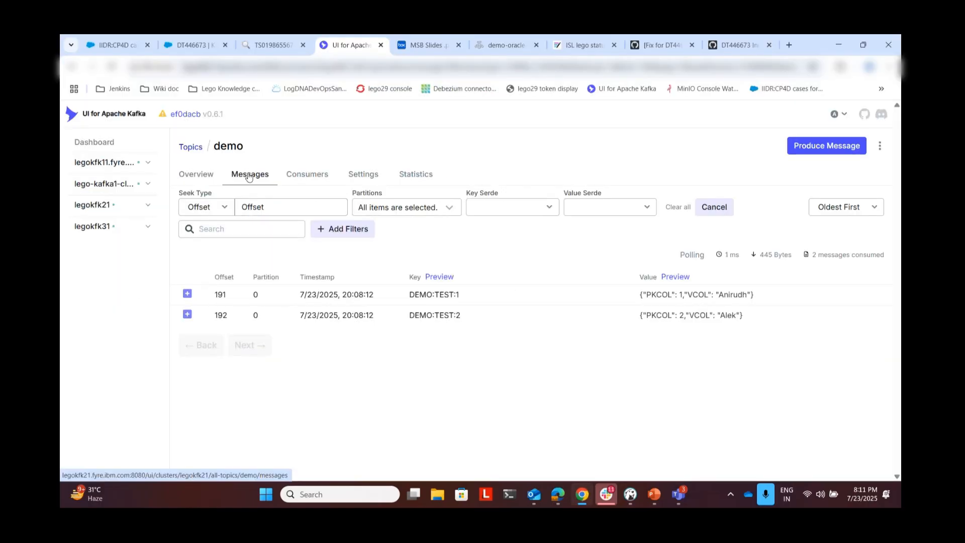
Reload the demo topic's messages, and switch to the demo-oracle-kafka replication in Cloud Pak for Data to refresh its event logs.
{"action": "left_click", "coordinate": [208, 175]}
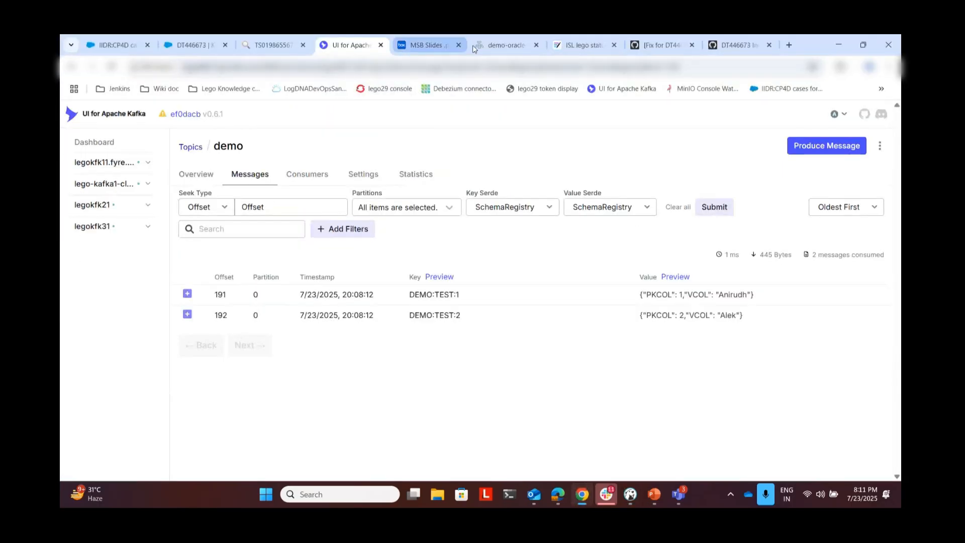
{"action": "left_click", "coordinate": [491, 44]}
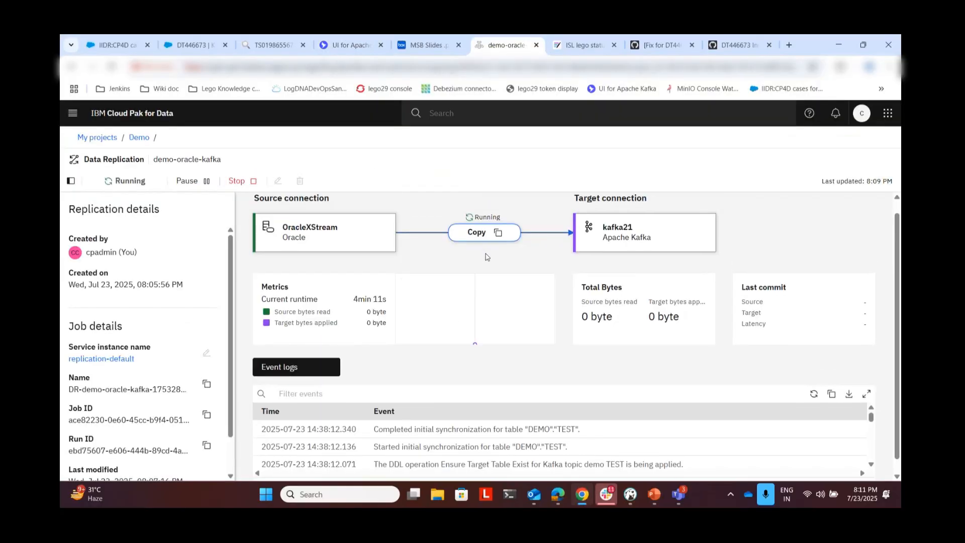
{"action": "left_click", "coordinate": [814, 394]}
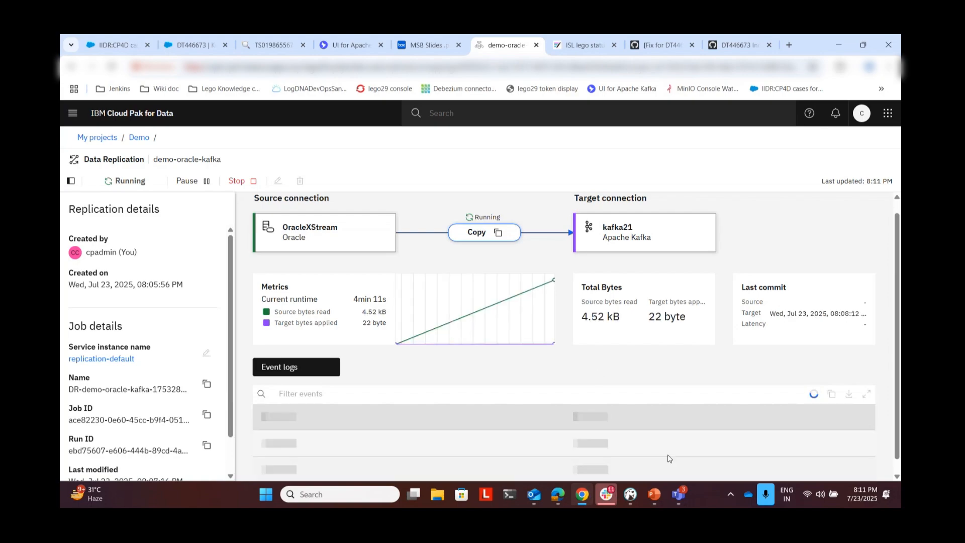
Switch to DBeaver and run the ALTER system switch logFILE statement in Script-5.
{"action": "left_click", "coordinate": [630, 496]}
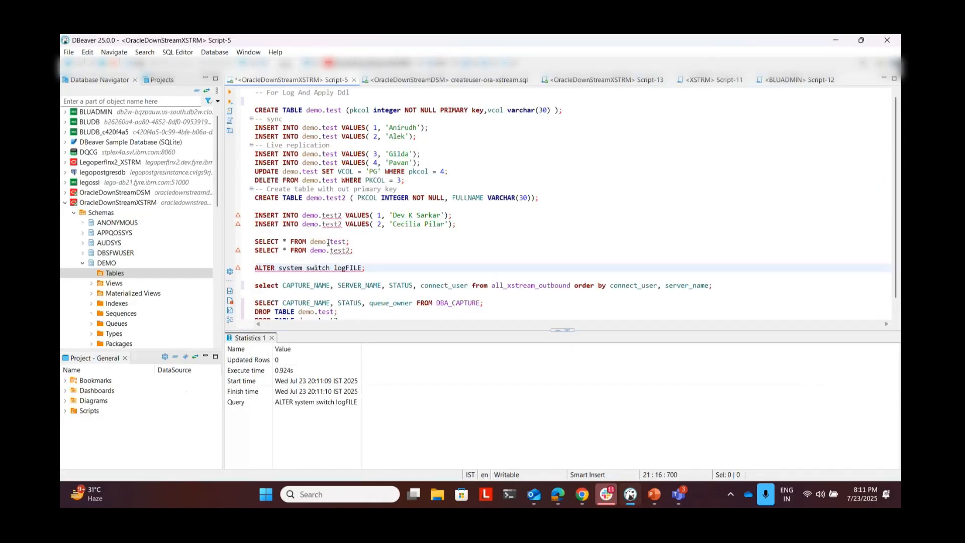
{"action": "left_click", "coordinate": [322, 267]}
{"action": "left_click", "coordinate": [230, 93]}
{"action": "left_click", "coordinate": [355, 268]}
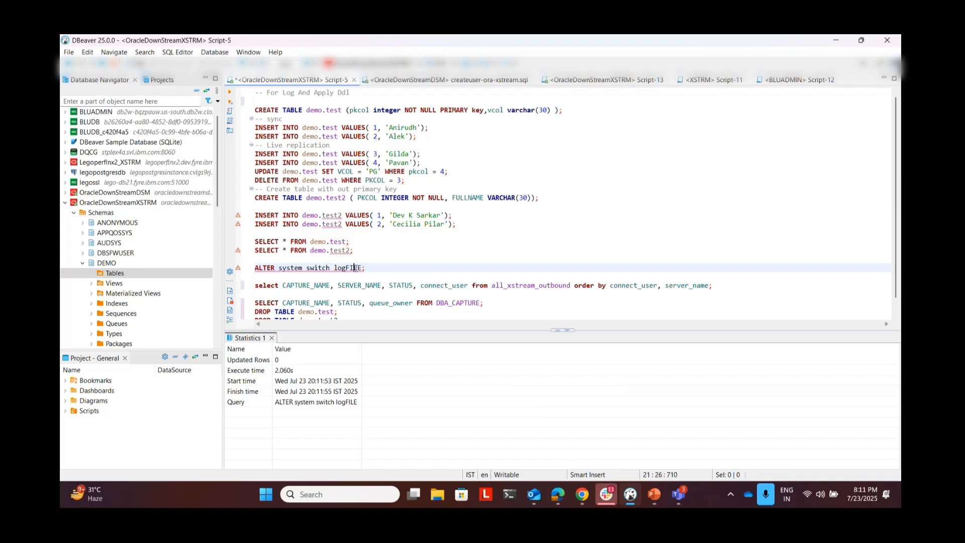
Return to UI for Apache Kafka in the browser and reload the demo topic's messages to check the live changes to DEMO.TEST.
{"action": "left_click", "coordinate": [586, 497]}
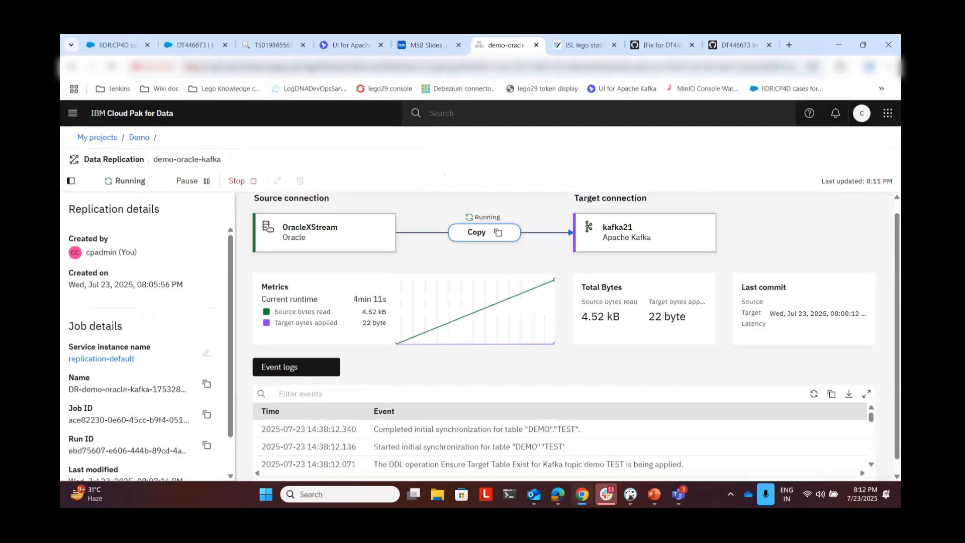
{"action": "left_click", "coordinate": [366, 49]}
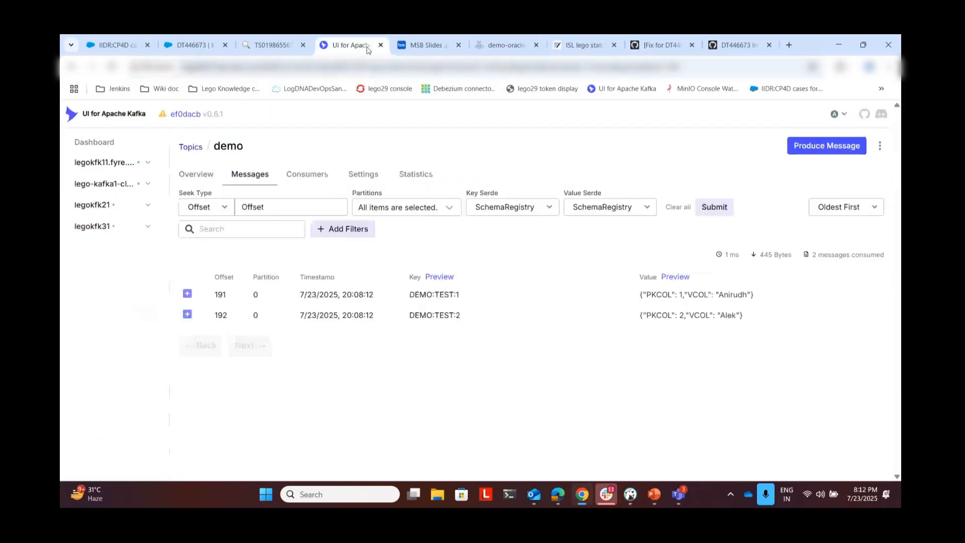
{"action": "left_click", "coordinate": [256, 176]}
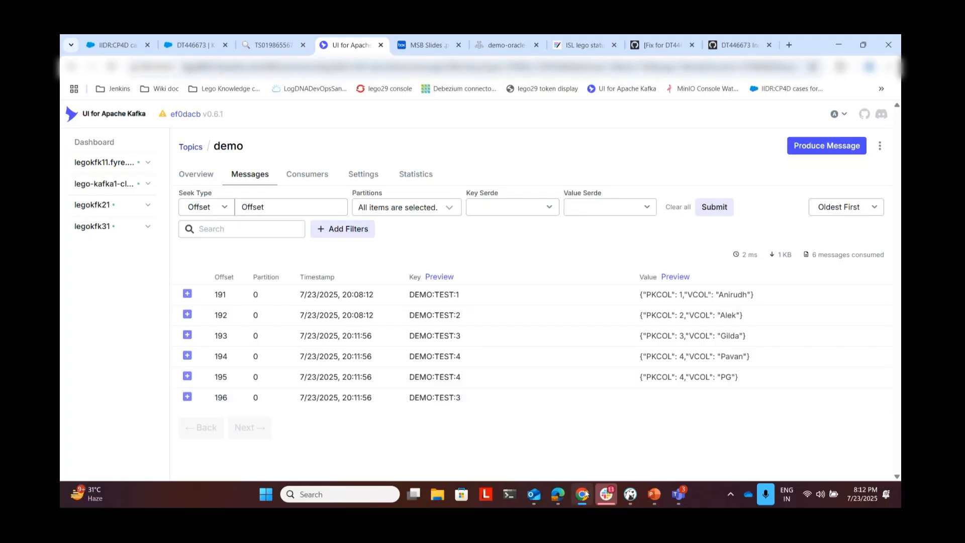
Switch to DBeaver and create table demo.test2 without a primary key, with columns PKCOL INTEGER NOT NULL and FULLNAME VARCHAR(30).
{"action": "left_click", "coordinate": [629, 495]}
{"action": "left_click", "coordinate": [271, 199]}
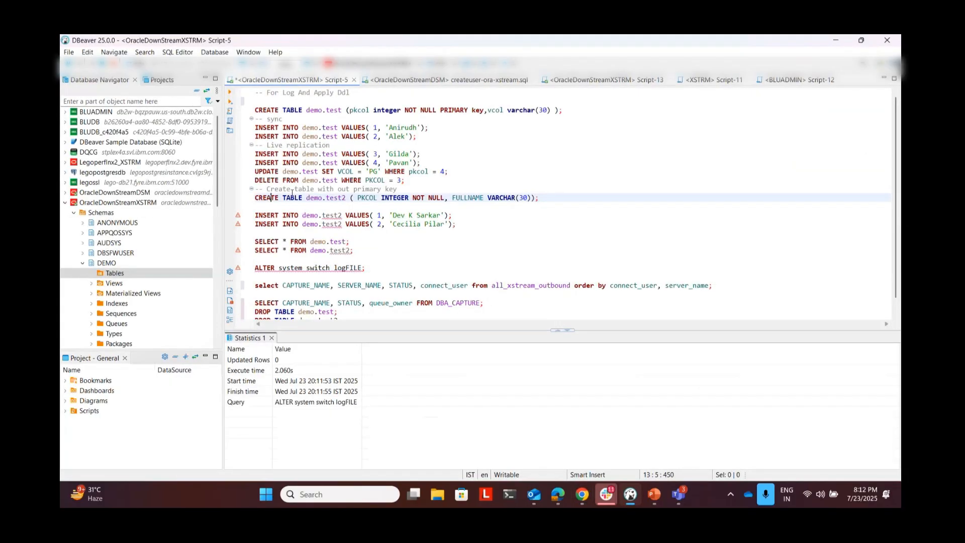
{"action": "key", "text": "ctrl+Return"}
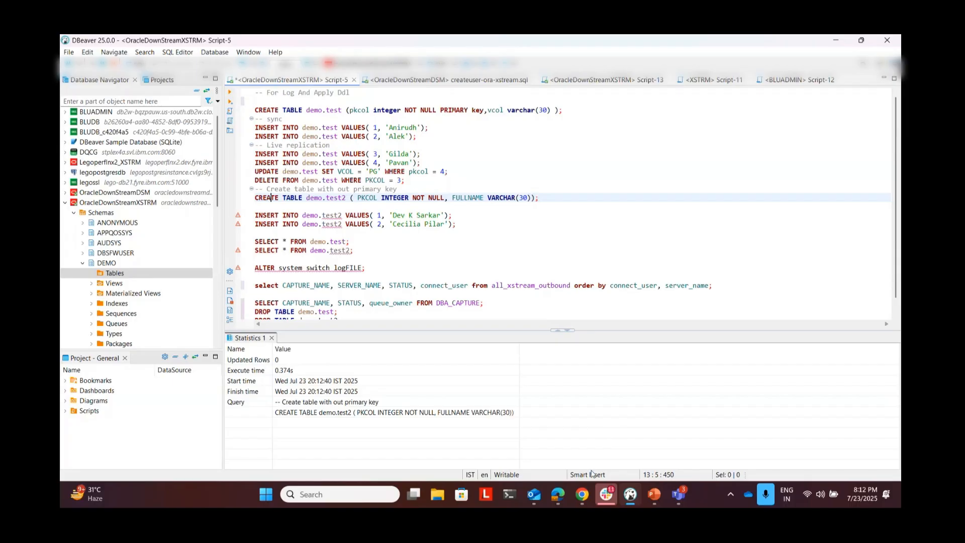
Refresh the demo-oracle-kafka event logs in Cloud Pak for Data, review the DEMO.TEST2 entries, and recheck the demo topic's messages in UI for Apache Kafka.
{"action": "left_click", "coordinate": [585, 501]}
{"action": "left_click", "coordinate": [493, 48]}
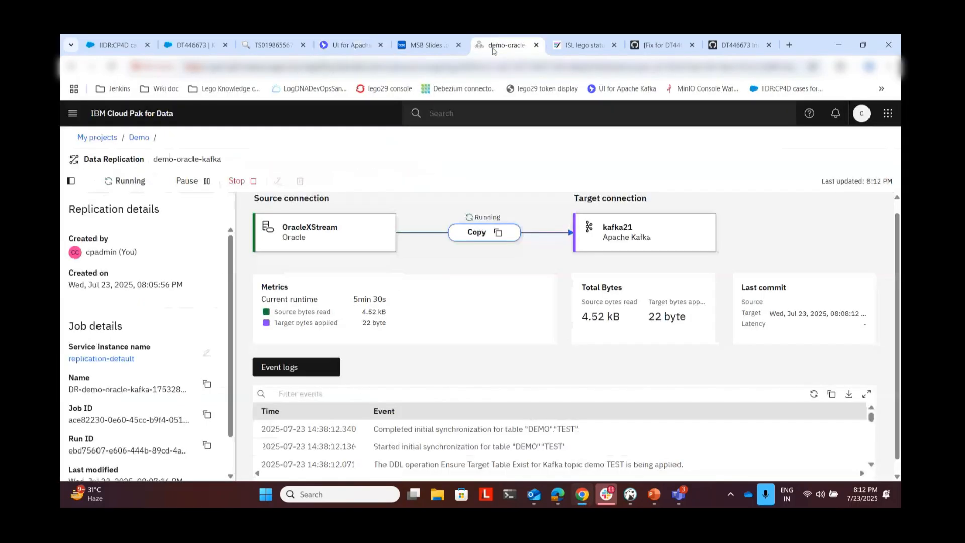
{"action": "left_click", "coordinate": [814, 395]}
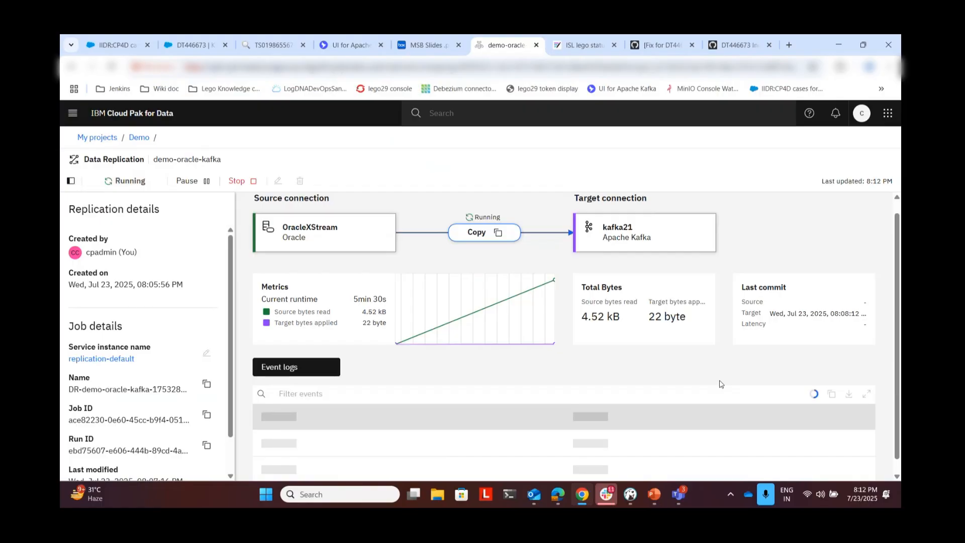
{"action": "scroll", "coordinate": [720, 383], "scroll_direction": "down", "scroll_amount": 1}
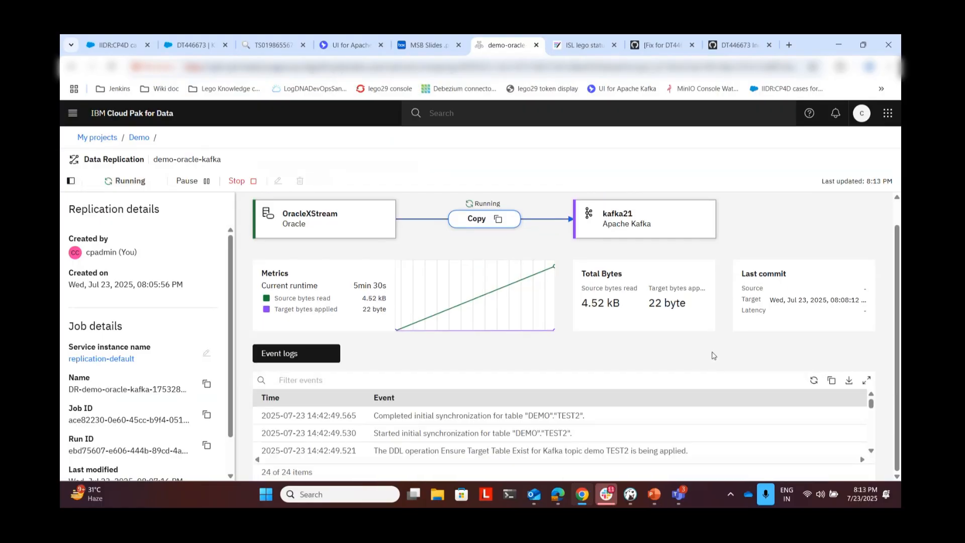
{"action": "scroll", "coordinate": [435, 433], "scroll_direction": "down", "scroll_amount": 2}
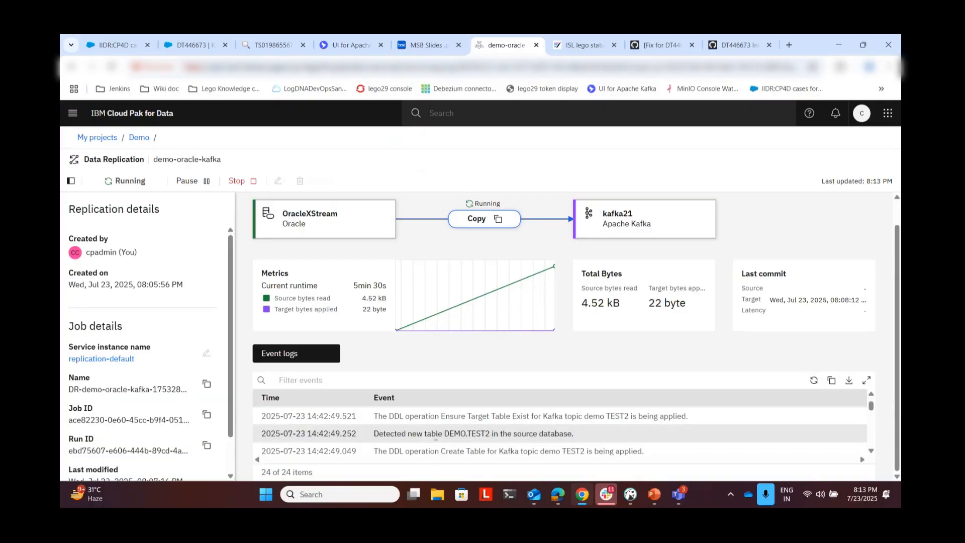
{"action": "scroll", "coordinate": [439, 441], "scroll_direction": "up", "scroll_amount": 2}
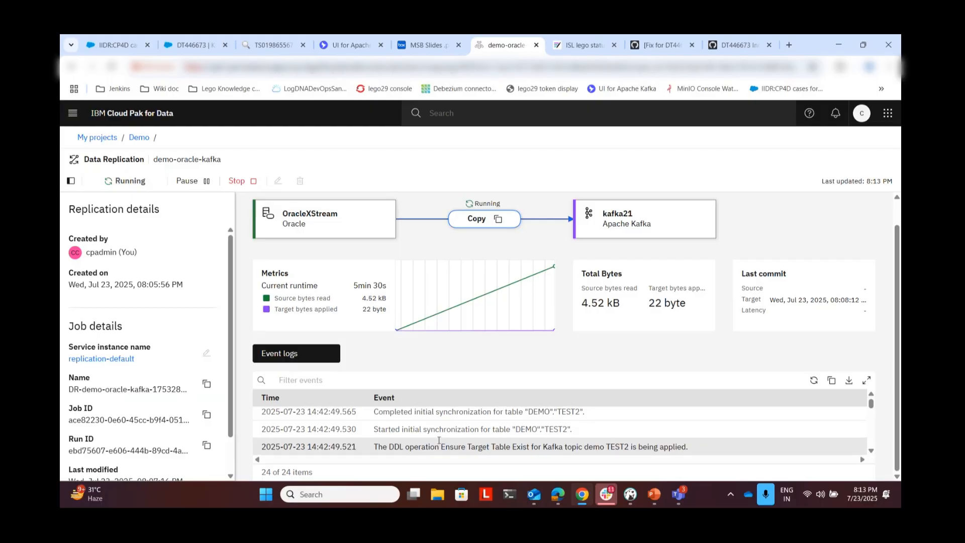
{"action": "scroll", "coordinate": [456, 425], "scroll_direction": "up", "scroll_amount": 1}
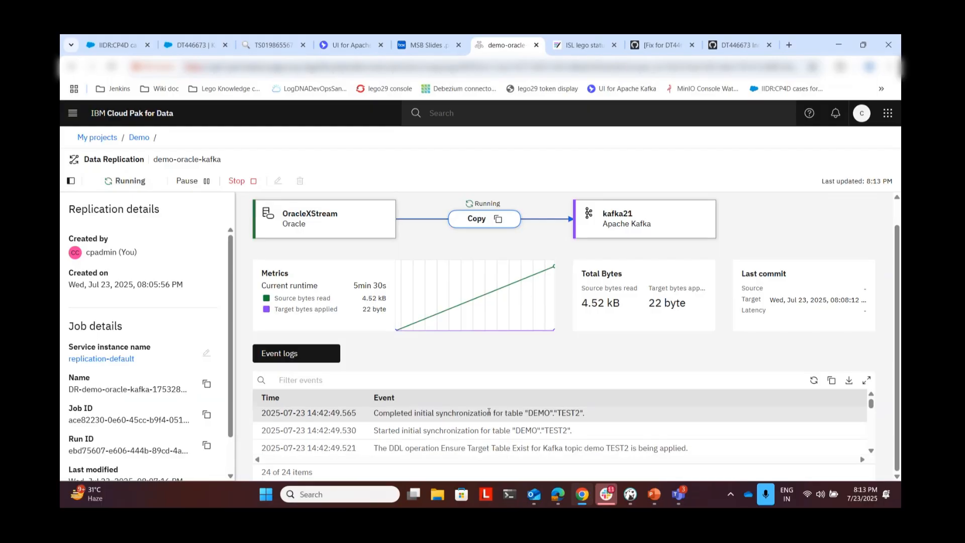
{"action": "left_click", "coordinate": [350, 45]}
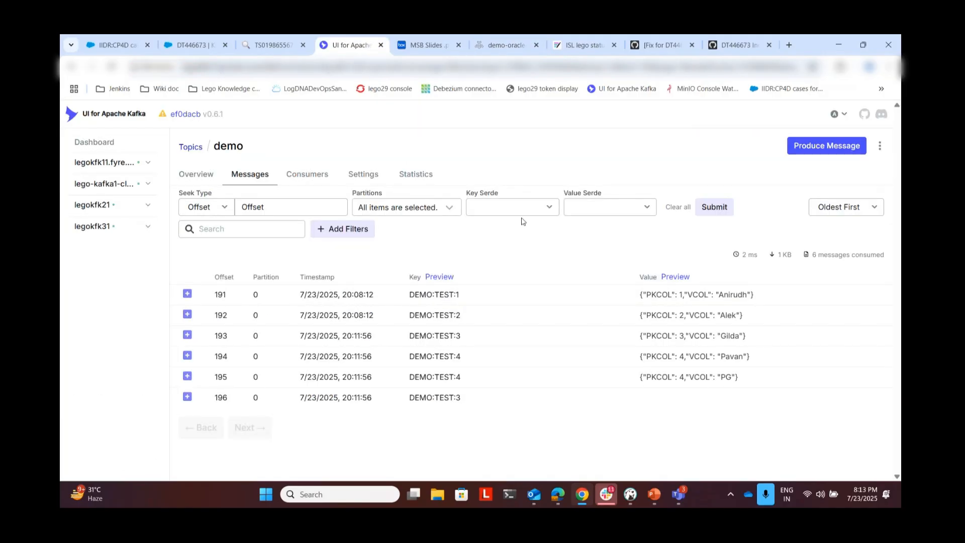
{"action": "left_click", "coordinate": [257, 178]}
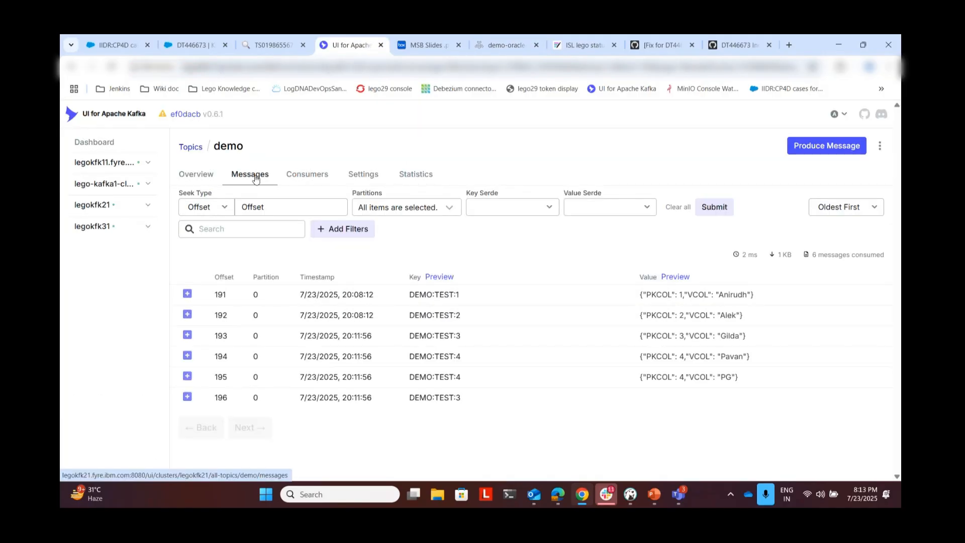
Switch to DBeaver and run the two INSERT statements that add rows 1 and 2 to demo.test2.
{"action": "left_click", "coordinate": [632, 494]}
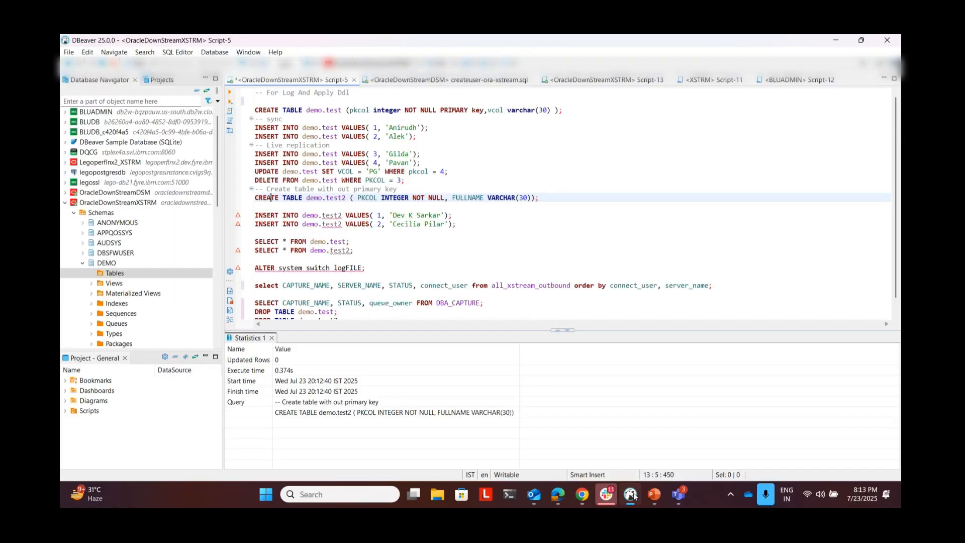
{"action": "left_click", "coordinate": [263, 215]}
{"action": "left_click", "coordinate": [231, 94]}
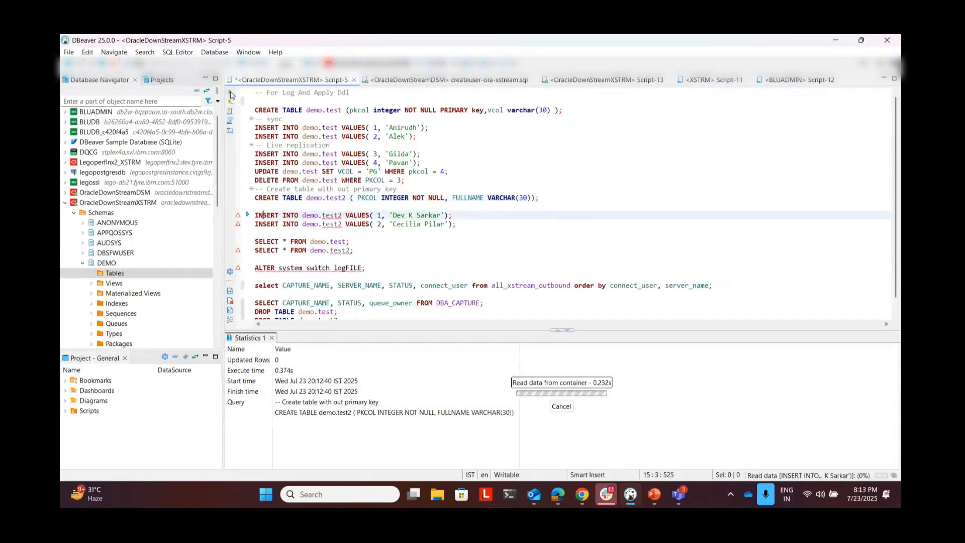
{"action": "key", "text": "Down"}
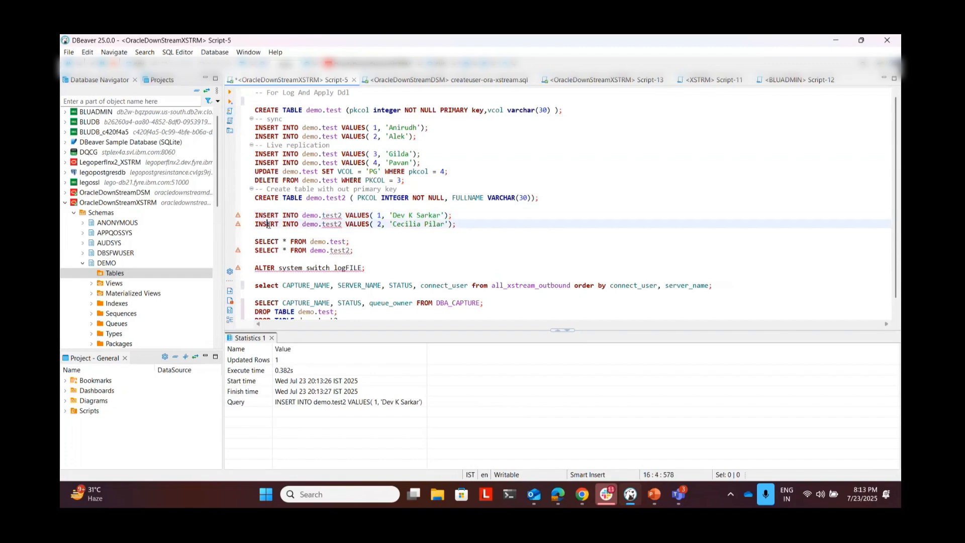
{"action": "left_click", "coordinate": [231, 93]}
Switch to UI for Apache Kafka and reload the demo topic's messages to check the rows inserted into demo.test2.
{"action": "left_click", "coordinate": [582, 501]}
{"action": "left_click", "coordinate": [243, 177]}
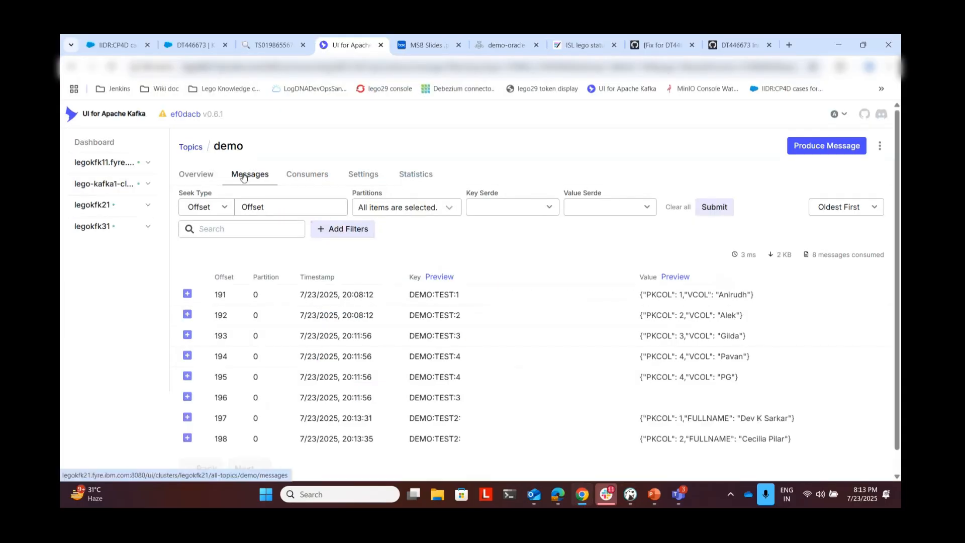